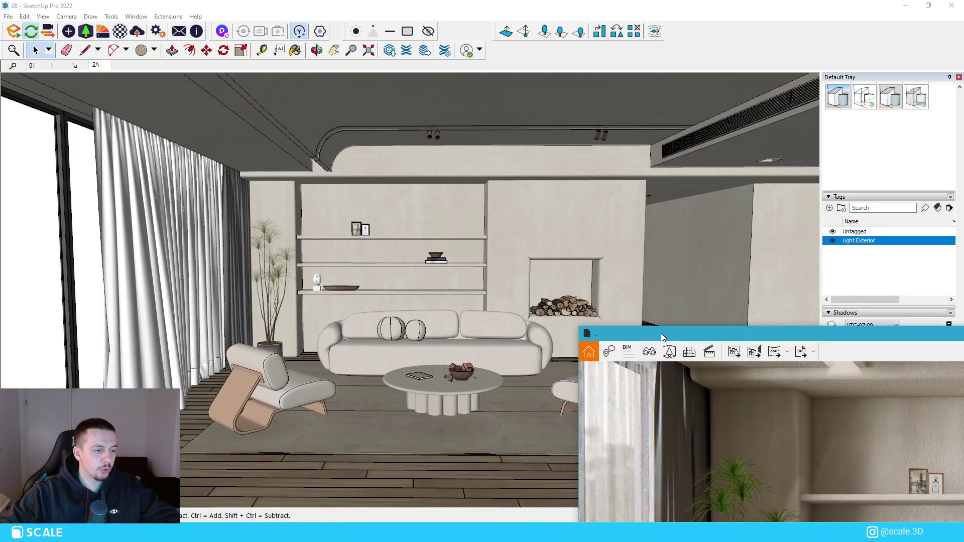
Arrange the Enscape render window over the living-room model so that both can be seen together.
{"action": "left_click_drag", "start_coordinate": [663, 338], "coordinate": [963, 379]}
{"action": "scroll", "coordinate": [598, 271], "scroll_direction": "down", "scroll_amount": 5}
{"action": "mouse_move", "coordinate": [461, 282]}
{"action": "middle_mouse_down"}
{"action": "mouse_move", "coordinate": [553, 300]}
{"action": "mouse_move", "coordinate": [281, 311]}
{"action": "middle_mouse_up"}
{"action": "scroll", "coordinate": [442, 261], "scroll_direction": "up", "scroll_amount": 2}
{"action": "scroll", "coordinate": [737, 316], "scroll_direction": "up", "scroll_amount": 3}
{"action": "scroll", "coordinate": [737, 316], "scroll_direction": "up", "scroll_amount": 3}
{"action": "mouse_move", "coordinate": [512, 333]}
{"action": "middle_mouse_down"}
{"action": "mouse_move", "coordinate": [603, 369]}
{"action": "mouse_move", "coordinate": [616, 352]}
{"action": "middle_mouse_up"}
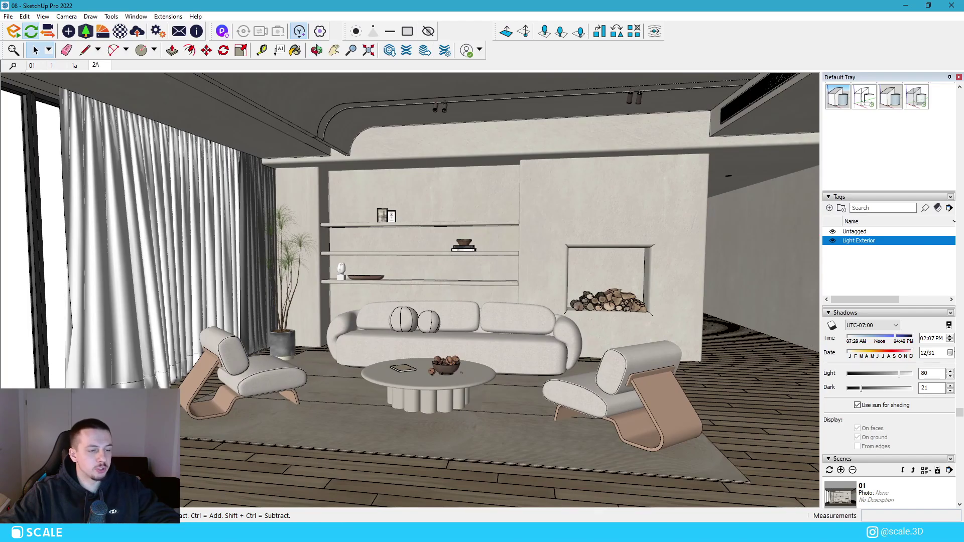
{"action": "left_click_drag", "start_coordinate": [963, 226], "coordinate": [387, 70]}
Open the Enscape Material Editor and sample the plaster material from the wall behind the shelves.
{"action": "mouse_move", "coordinate": [470, 347]}
{"action": "middle_mouse_down"}
{"action": "mouse_move", "coordinate": [474, 386]}
{"action": "mouse_move", "coordinate": [453, 436]}
{"action": "mouse_move", "coordinate": [448, 374]}
{"action": "middle_mouse_up"}
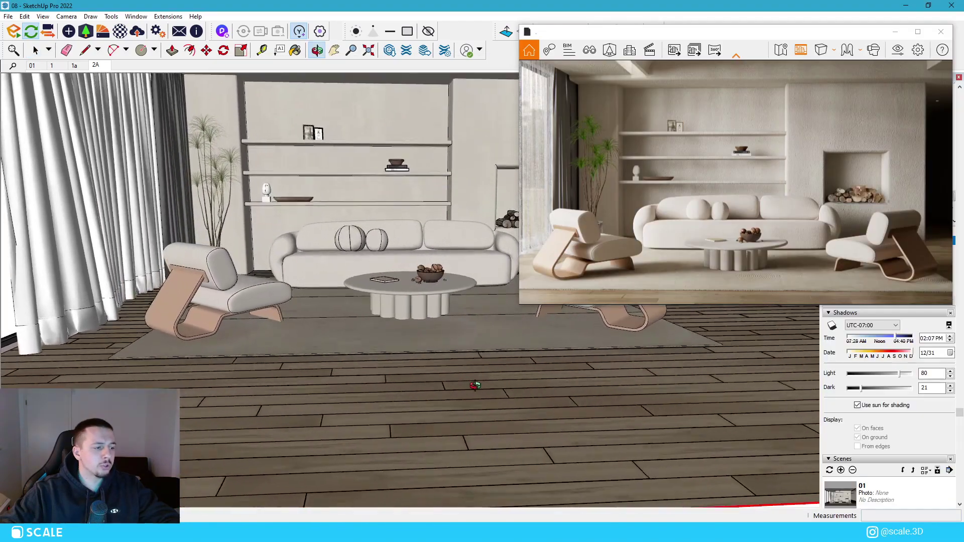
{"action": "scroll", "coordinate": [451, 438], "scroll_direction": "down", "scroll_amount": 3}
{"action": "scroll", "coordinate": [440, 224], "scroll_direction": "up", "scroll_amount": 10}
{"action": "key", "text": "space"}
{"action": "left_click", "coordinate": [120, 31]}
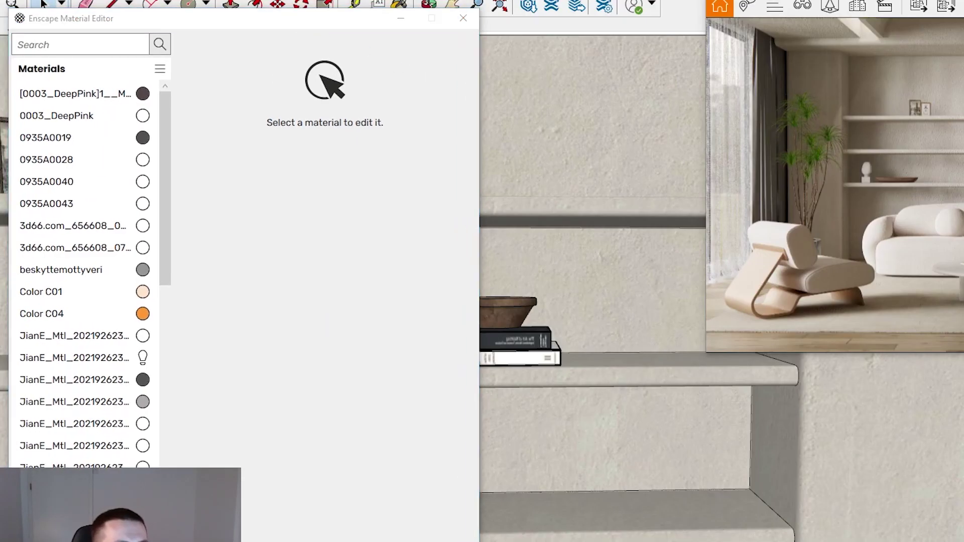
{"action": "key", "text": "alt"}
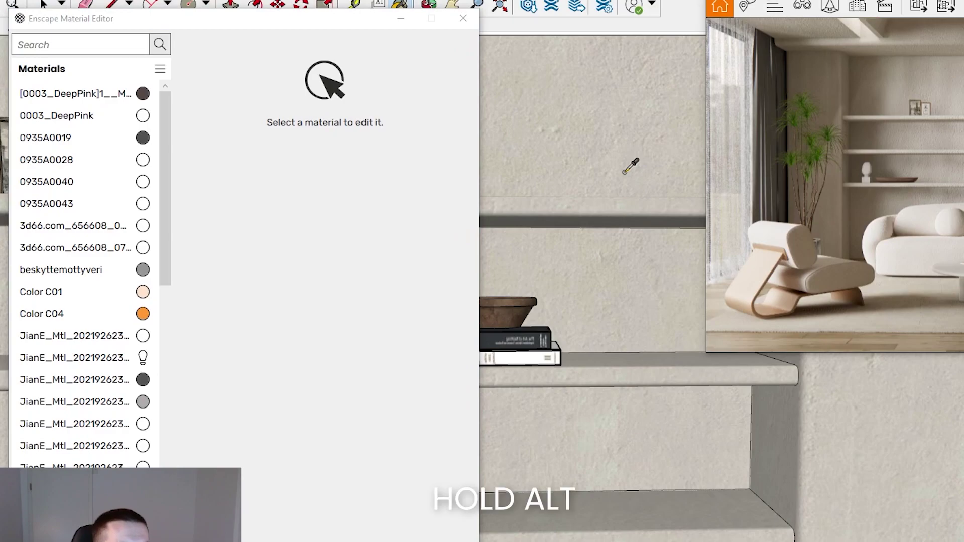
{"action": "left_click", "coordinate": [625, 174], "text": "alt"}
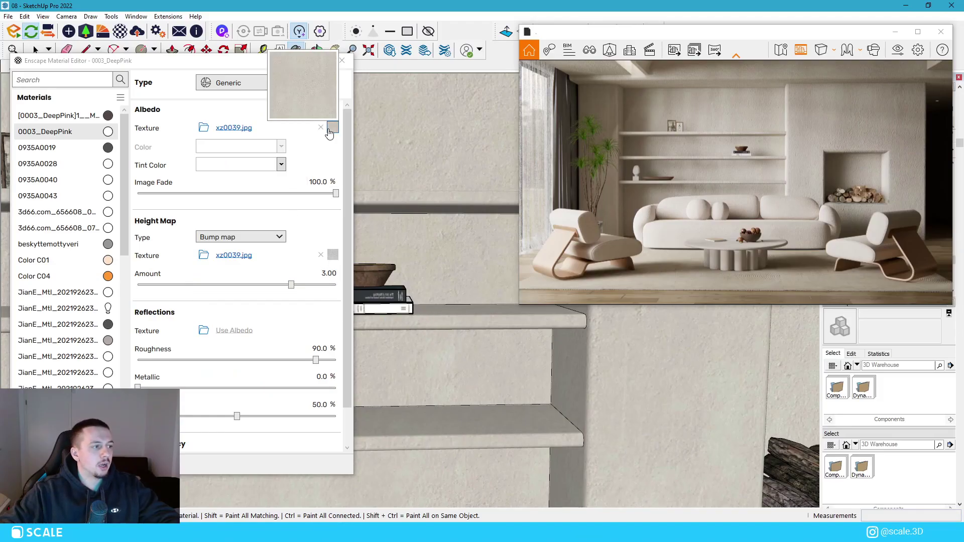
Inspect the albedo and bump texture settings of the wall material.
{"action": "left_click", "coordinate": [333, 127]}
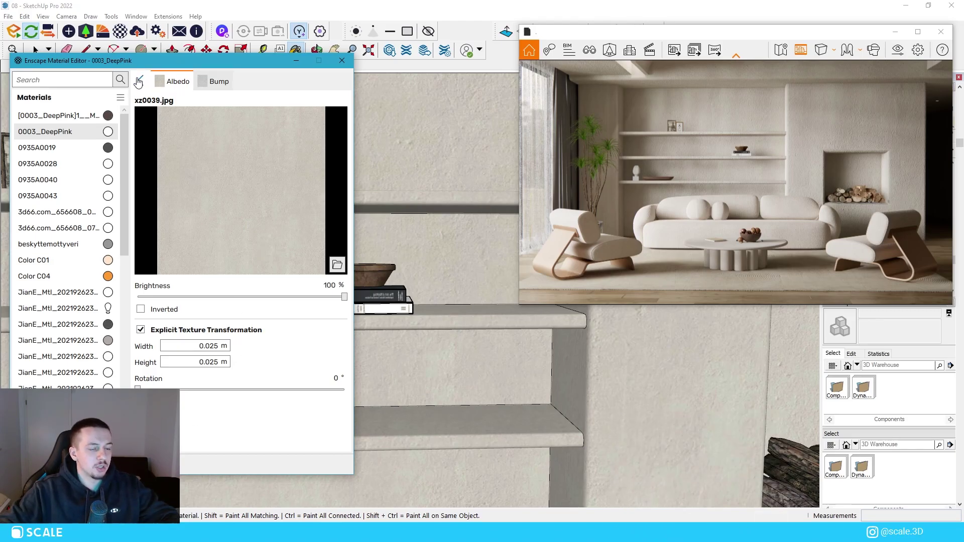
{"action": "left_click", "coordinate": [139, 82]}
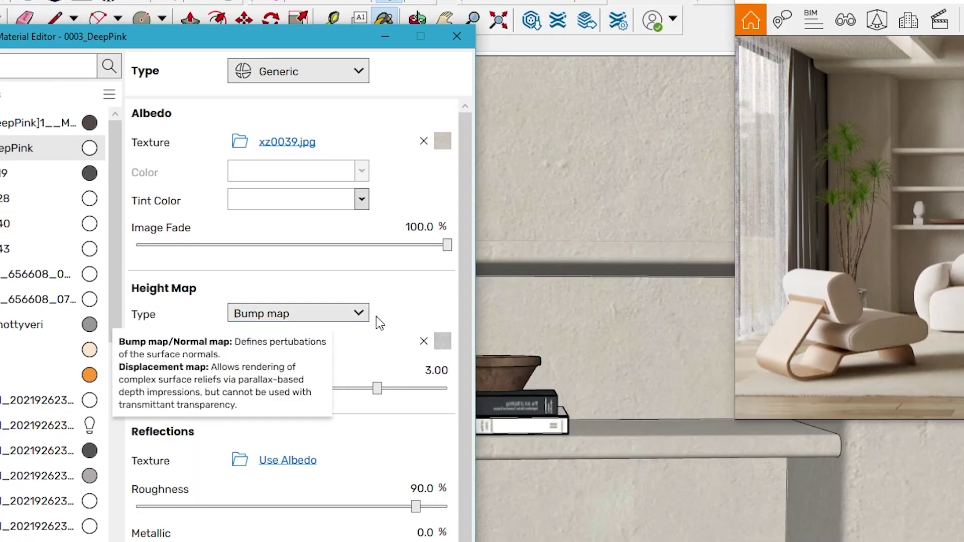
{"action": "mouse_move", "coordinate": [334, 256]}
{"action": "left_click", "coordinate": [442, 342]}
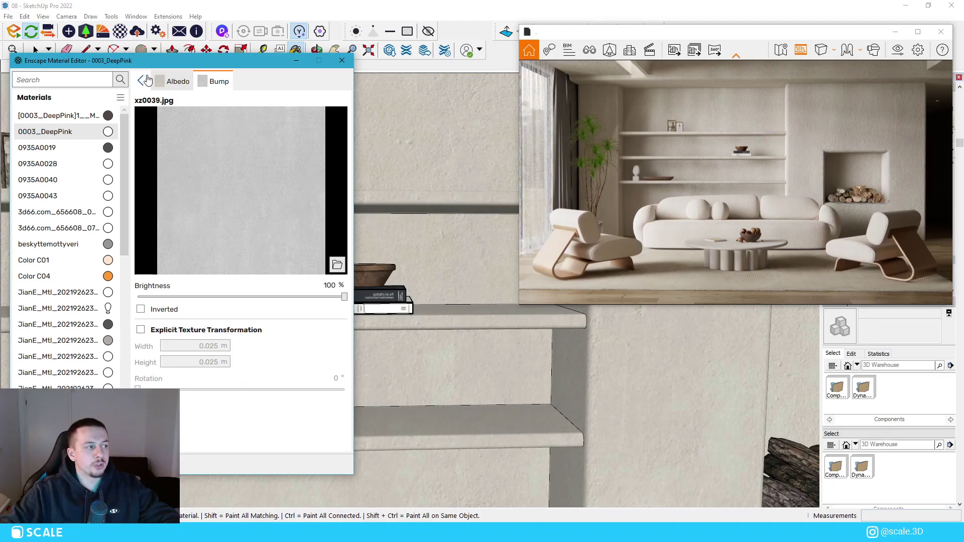
{"action": "left_click", "coordinate": [143, 80]}
Try different height map amounts and the Displacement map type on the wall material.
{"action": "mouse_move", "coordinate": [423, 334]}
{"action": "left_mouse_down"}
{"action": "mouse_move", "coordinate": [362, 333]}
{"action": "mouse_move", "coordinate": [395, 333]}
{"action": "left_mouse_up"}
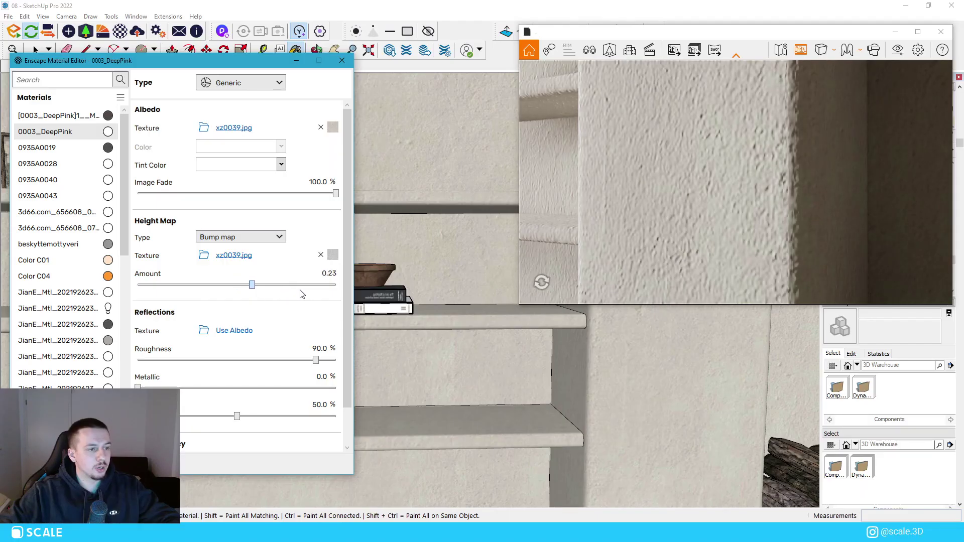
{"action": "left_click", "coordinate": [299, 293]}
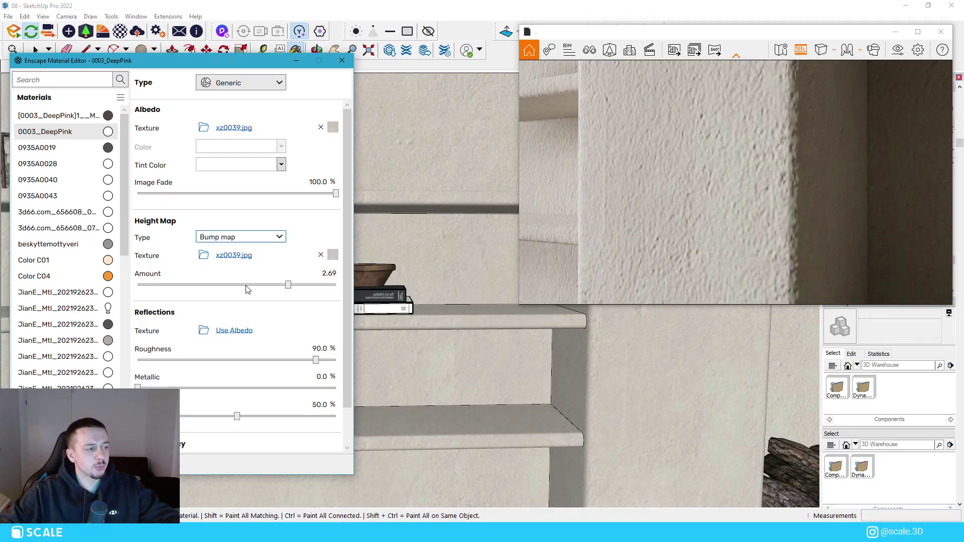
{"action": "left_click", "coordinate": [250, 272]}
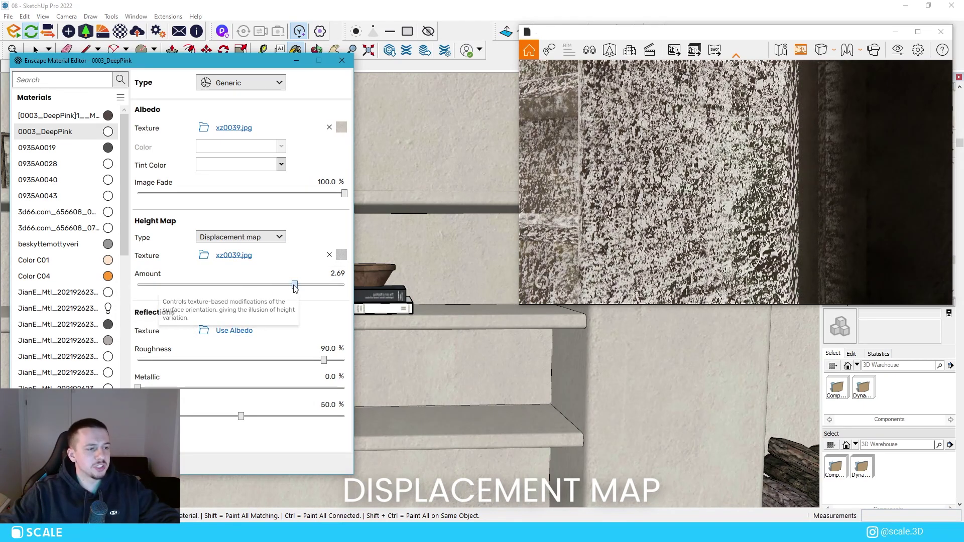
{"action": "left_click", "coordinate": [276, 286]}
{"action": "left_click_drag", "start_coordinate": [275, 285], "coordinate": [271, 286]}
{"action": "left_click", "coordinate": [272, 286]}
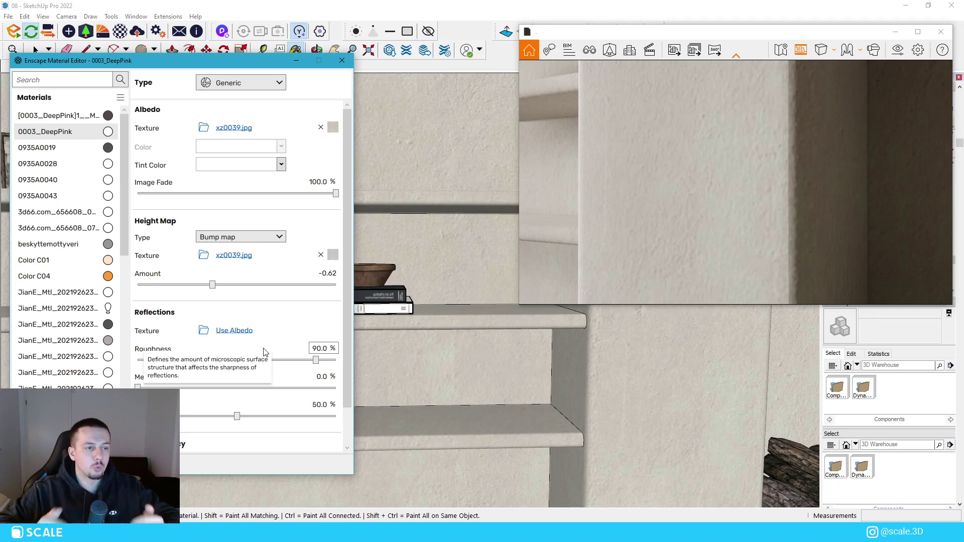
Set the wall material's bump map amount to 3.00 and inspect the wall relief in the render.
{"action": "double_click", "coordinate": [331, 273]}
{"action": "type", "text": "3.00"}
{"action": "key", "text": "Return"}
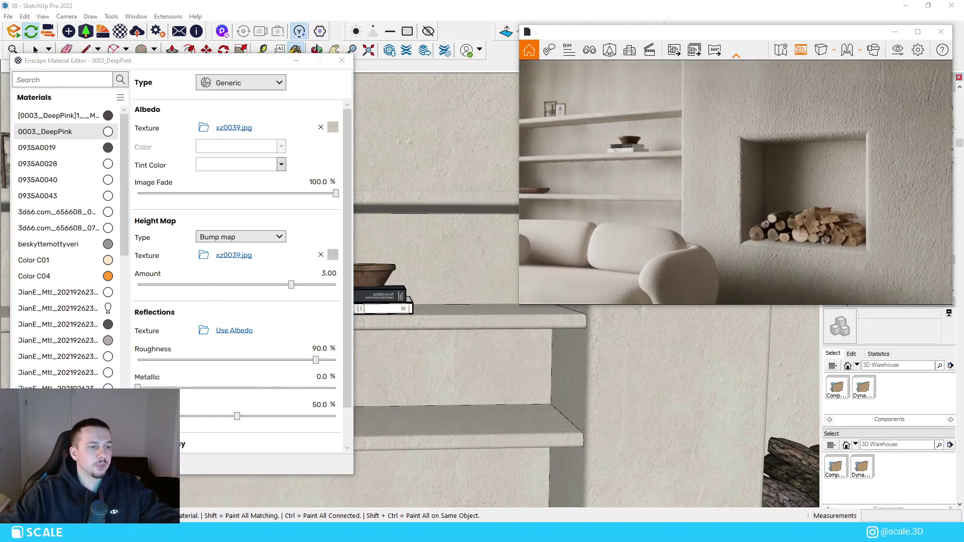
{"action": "key", "text": "w"}
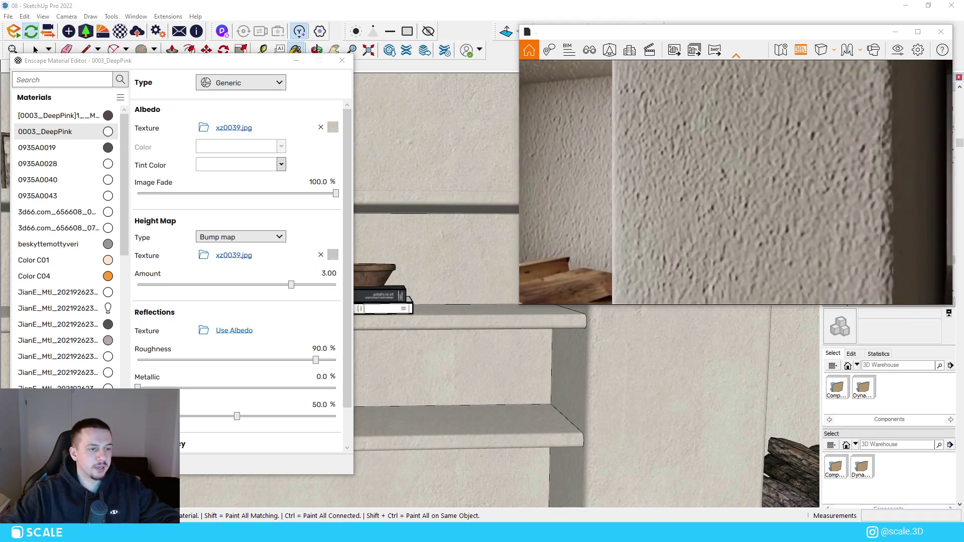
{"action": "key", "text": "s"}
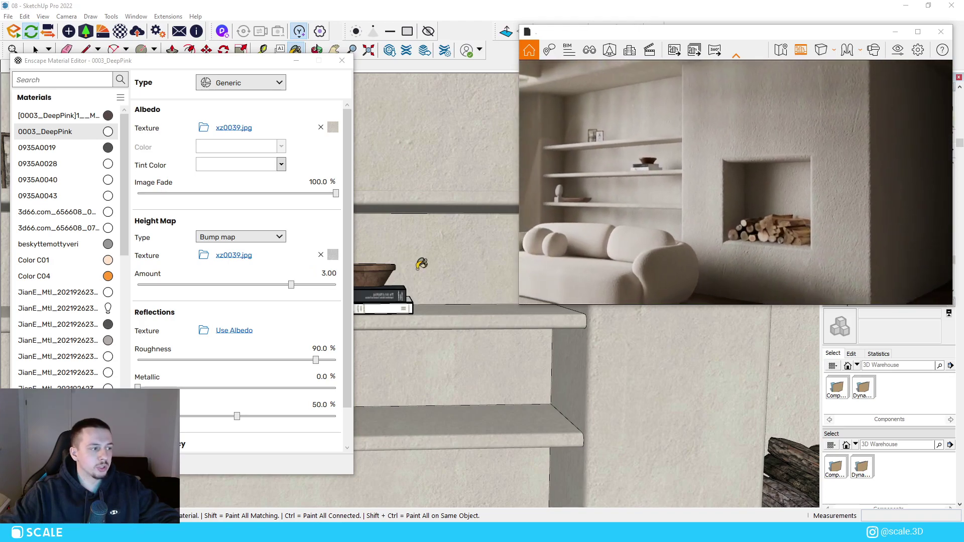
Set the wall material's bump map amount to 0.30.
{"action": "key", "text": "Escape"}
{"action": "left_click", "coordinate": [240, 49]}
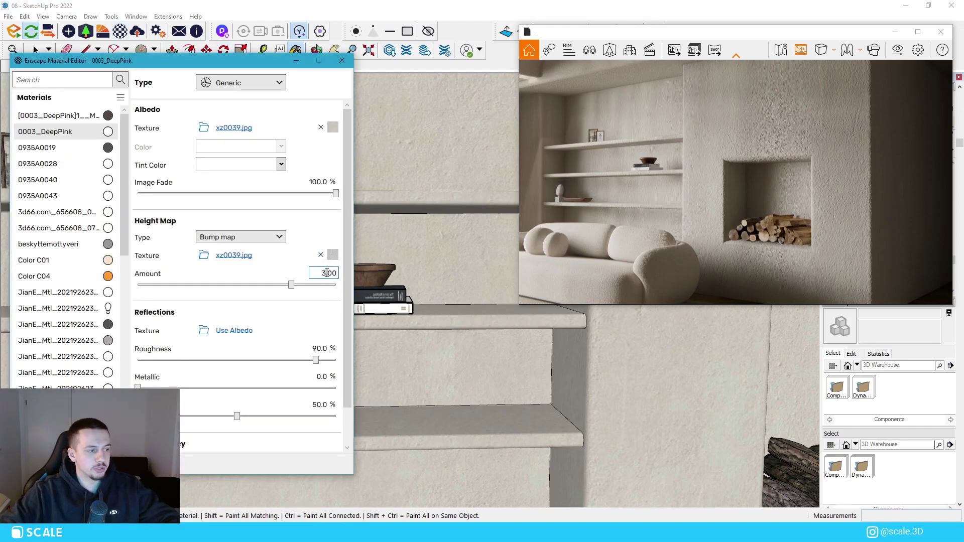
{"action": "type", "text": "0"}
{"action": "key", "text": "Return"}
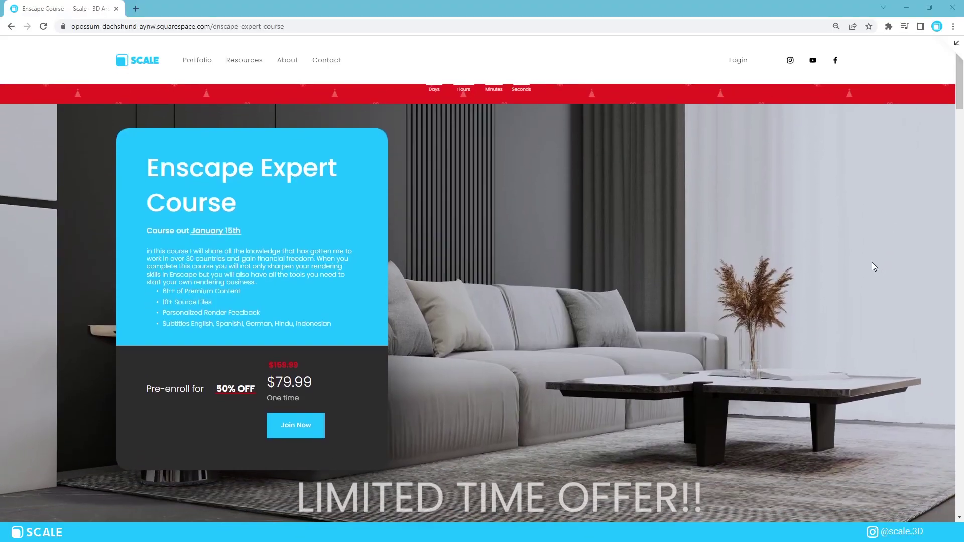
Switch to the browser and review the Enscape Expert Course page, comparing its exterior, interior and detail before/after images.
{"action": "scroll", "coordinate": [853, 256], "scroll_direction": "down", "scroll_amount": 6}
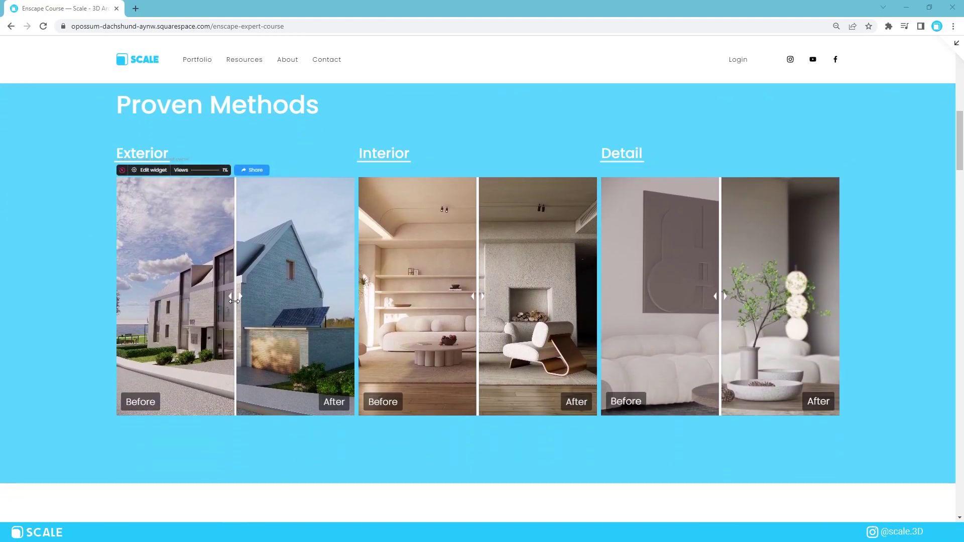
{"action": "left_click_drag", "start_coordinate": [234, 300], "coordinate": [192, 300]}
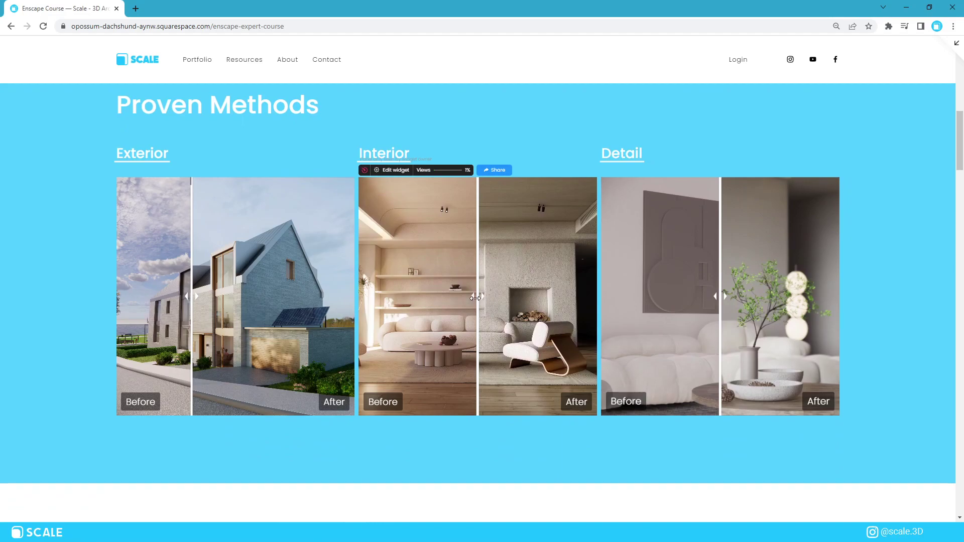
{"action": "left_click_drag", "start_coordinate": [478, 299], "coordinate": [539, 299]}
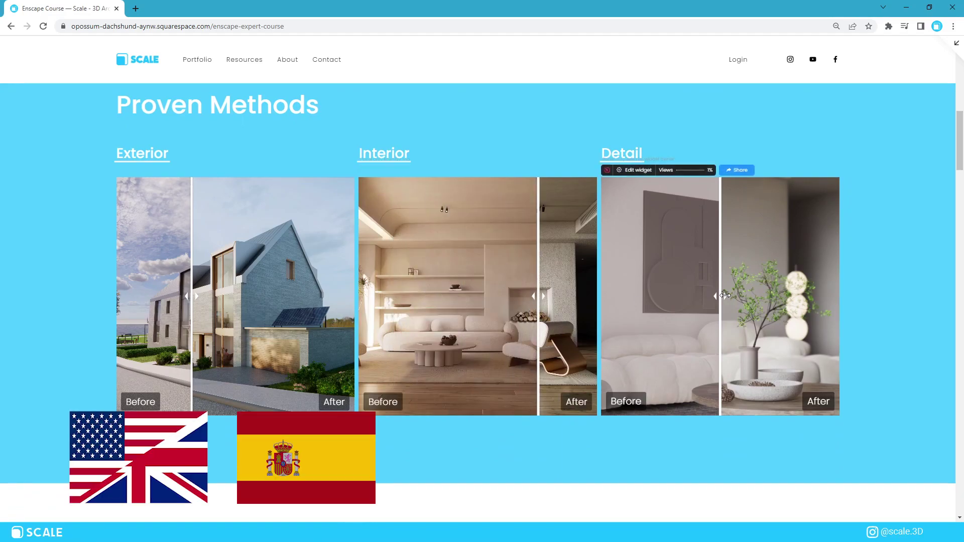
{"action": "left_click_drag", "start_coordinate": [720, 297], "coordinate": [741, 298]}
{"action": "scroll", "coordinate": [621, 318], "scroll_direction": "up", "scroll_amount": 11}
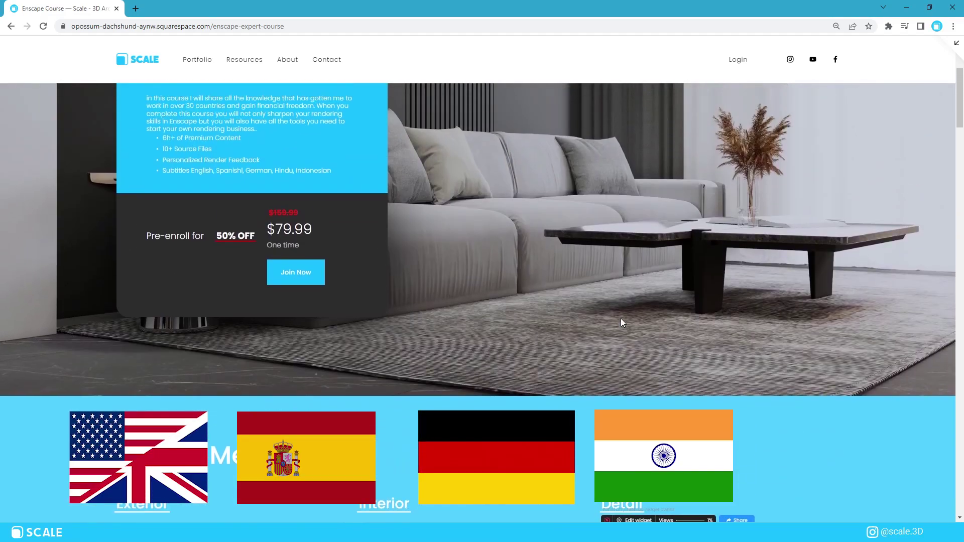
{"action": "scroll", "coordinate": [202, 385], "scroll_direction": "down", "scroll_amount": 2}
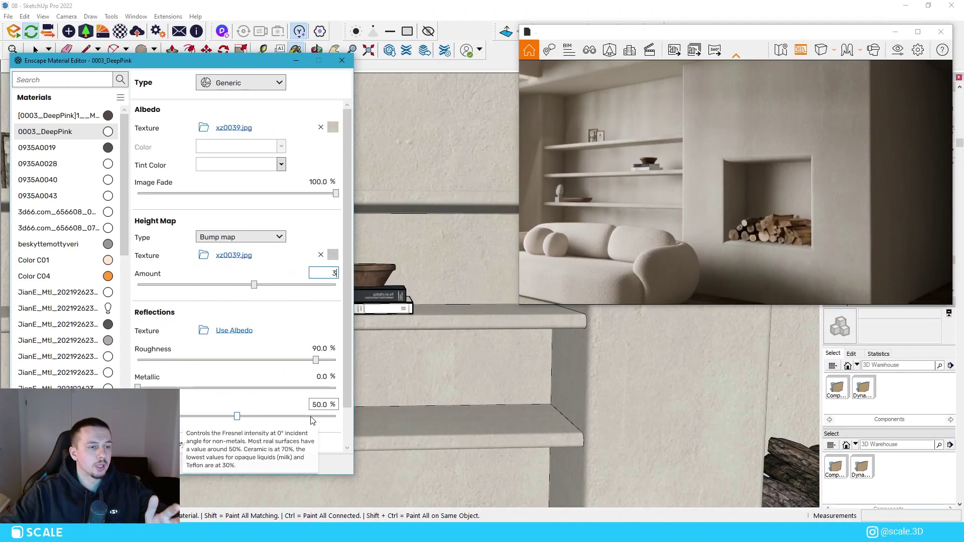
Return to the Enscape render and examine the wall relief around the fireplace.
{"action": "left_click", "coordinate": [750, 229]}
{"action": "key", "text": "w"}
{"action": "key", "text": "d"}
{"action": "key", "text": "s"}
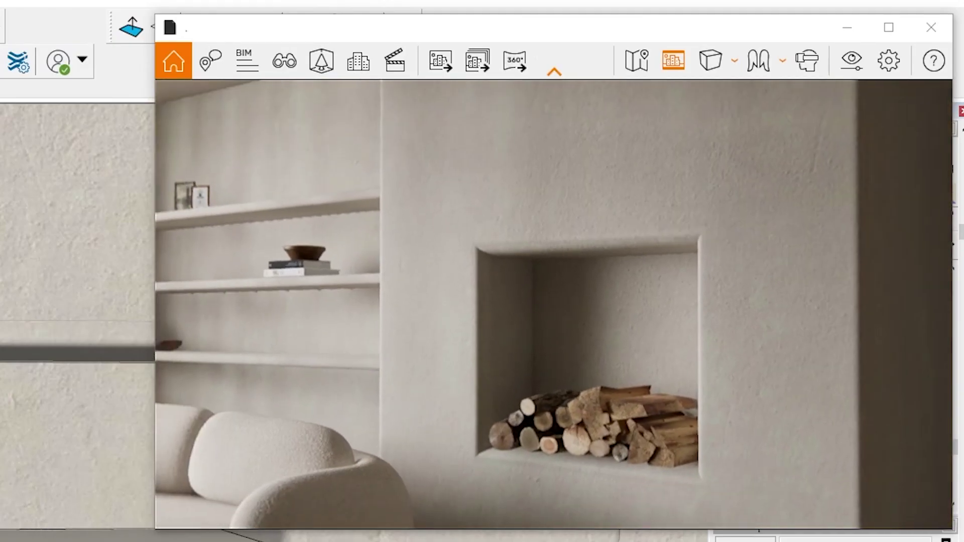
{"action": "key", "text": "d"}
{"action": "key", "text": "w"}
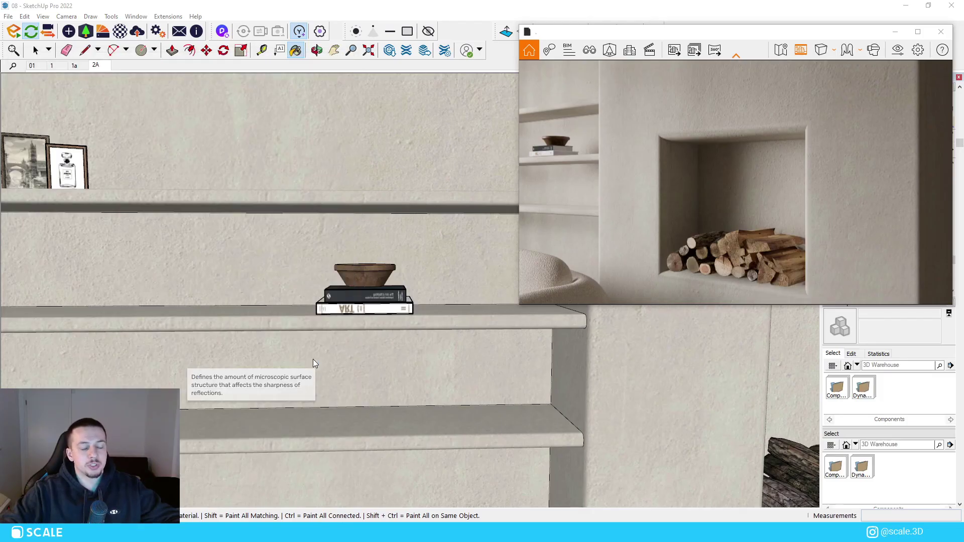
Set the wall material's roughness to 65% and check the fireplace wall in the render.
{"action": "left_click", "coordinate": [120, 31]}
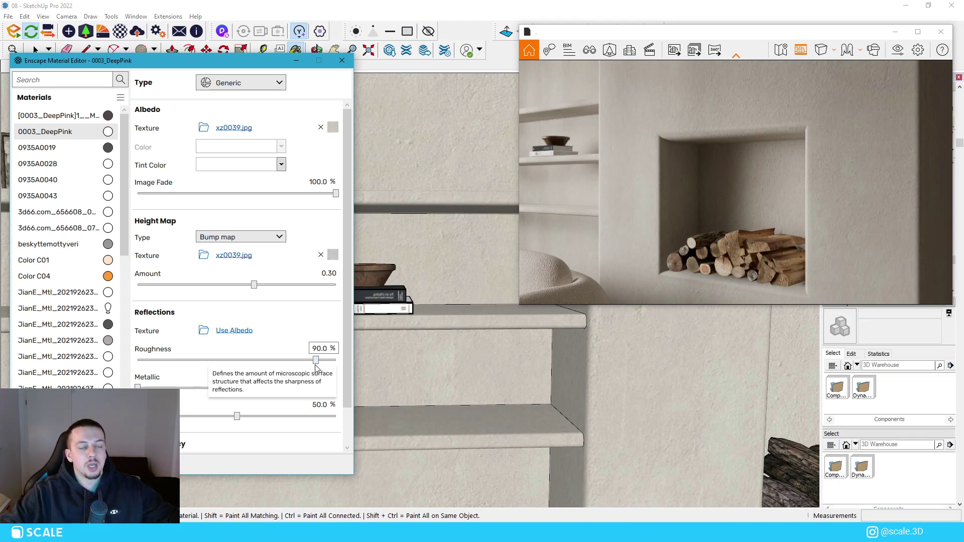
{"action": "left_click_drag", "start_coordinate": [316, 361], "coordinate": [295, 362]}
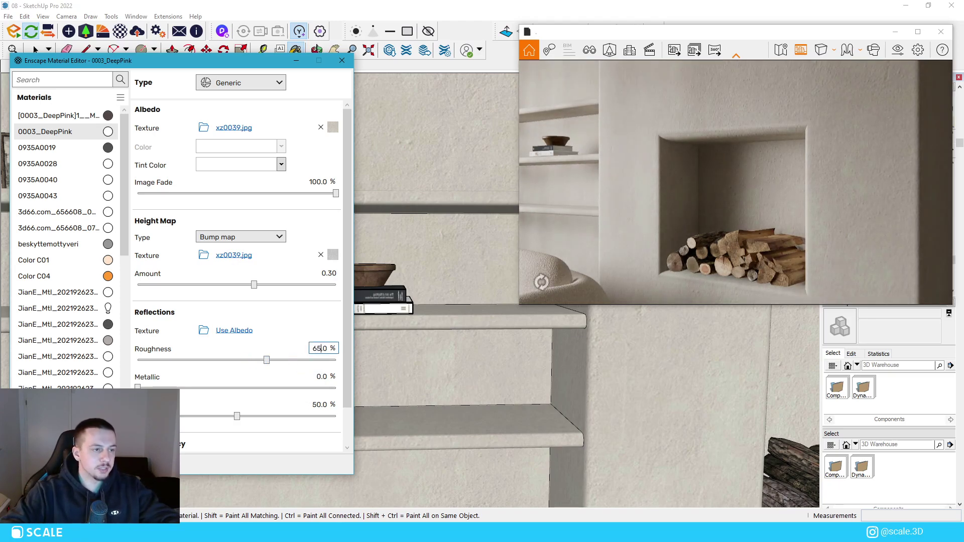
{"action": "left_click", "coordinate": [781, 229]}
{"action": "scroll", "coordinate": [781, 229], "scroll_direction": "down", "scroll_amount": 5}
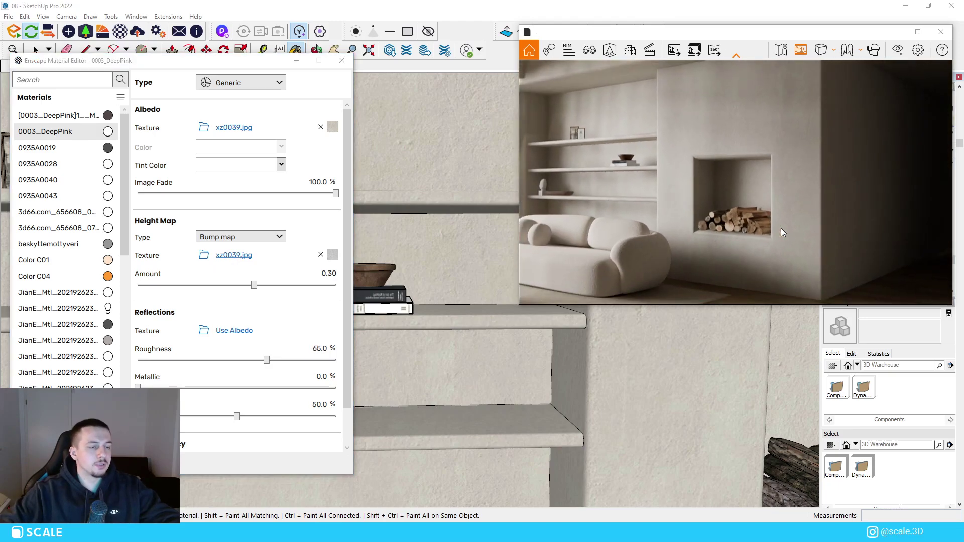
Set the wall material's specular to 60% and check the reflections on the fireplace wall in the render.
{"action": "key", "text": "Escape"}
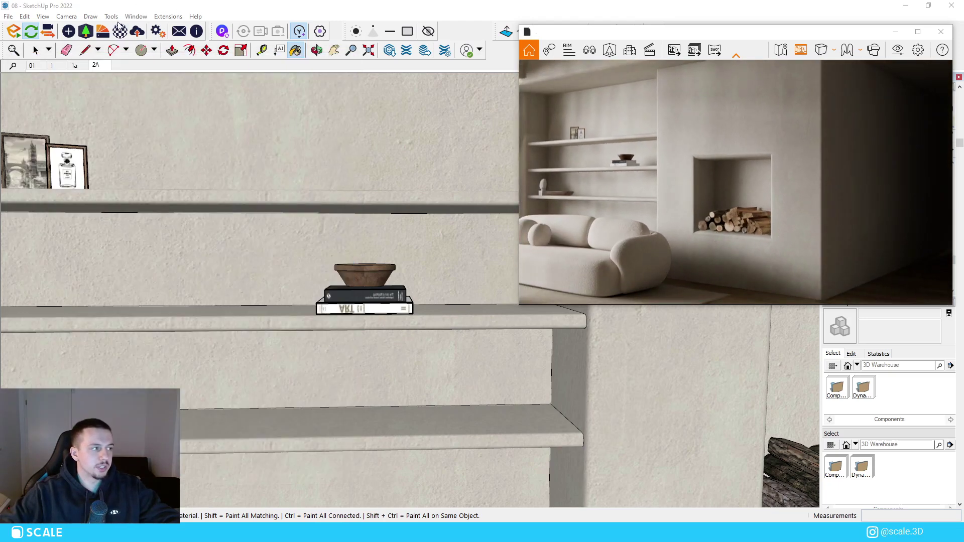
{"action": "left_click", "coordinate": [119, 29]}
{"action": "left_click_drag", "start_coordinate": [324, 348], "coordinate": [288, 349]}
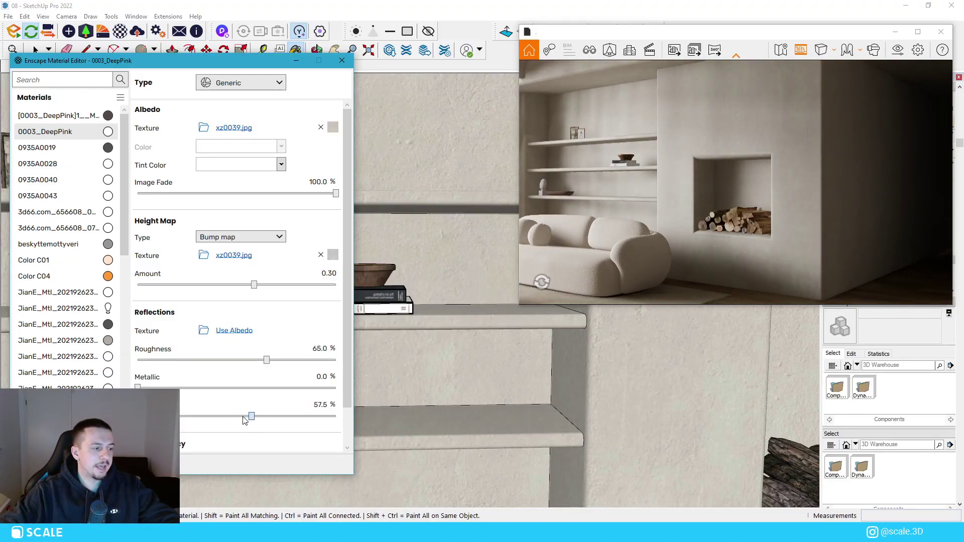
{"action": "left_click_drag", "start_coordinate": [289, 416], "coordinate": [335, 416]}
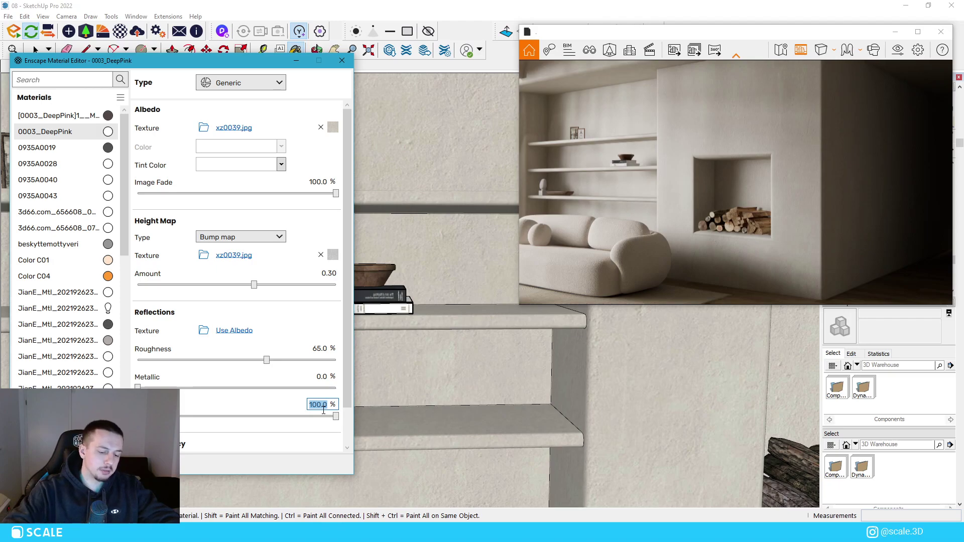
{"action": "key", "text": "Return"}
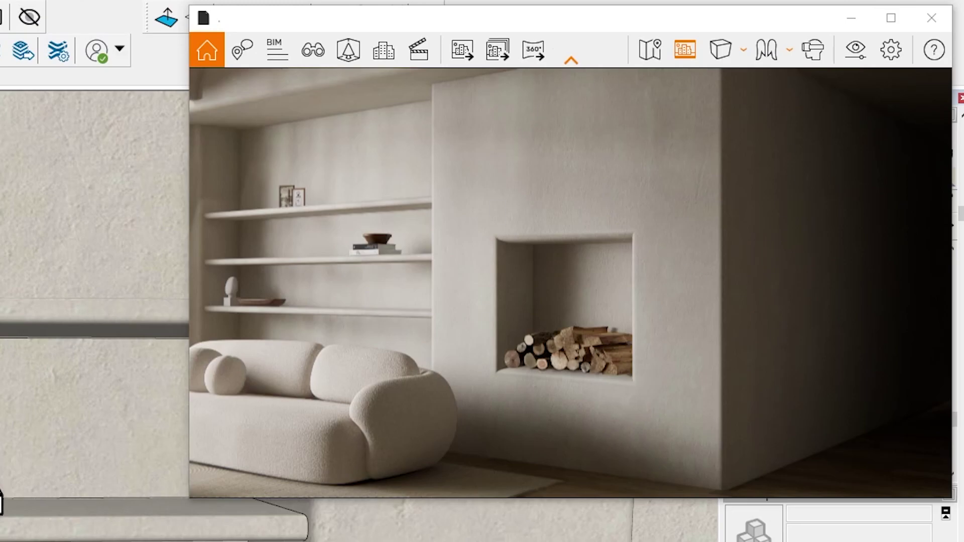
{"action": "key", "text": "d"}
{"action": "key", "text": "w"}
{"action": "key", "text": "s"}
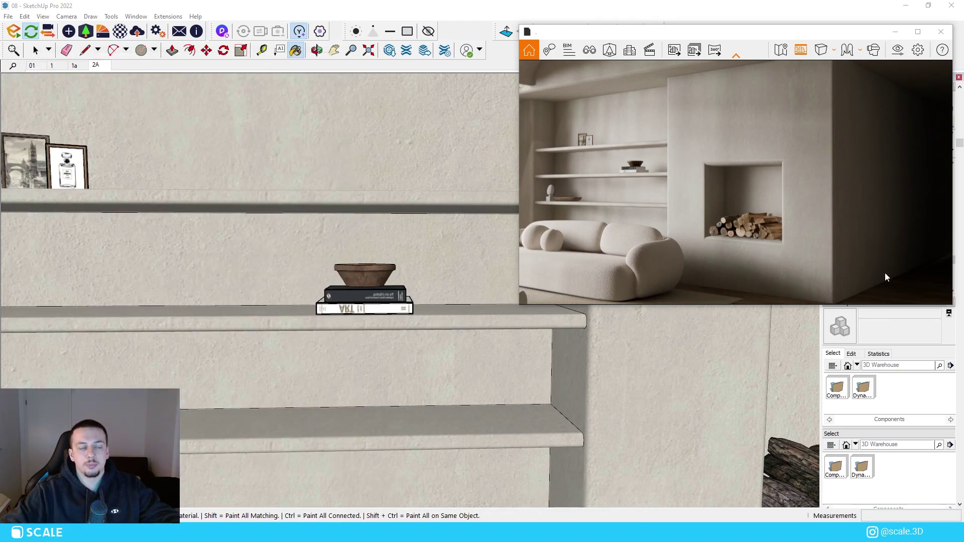
Bring the sofa into view in the render and the model, and sample its fabric material for editing.
{"action": "right_click_drag", "start_coordinate": [673, 171], "coordinate": [740, 161]}
{"action": "left_click_drag", "start_coordinate": [784, 176], "coordinate": [793, 191]}
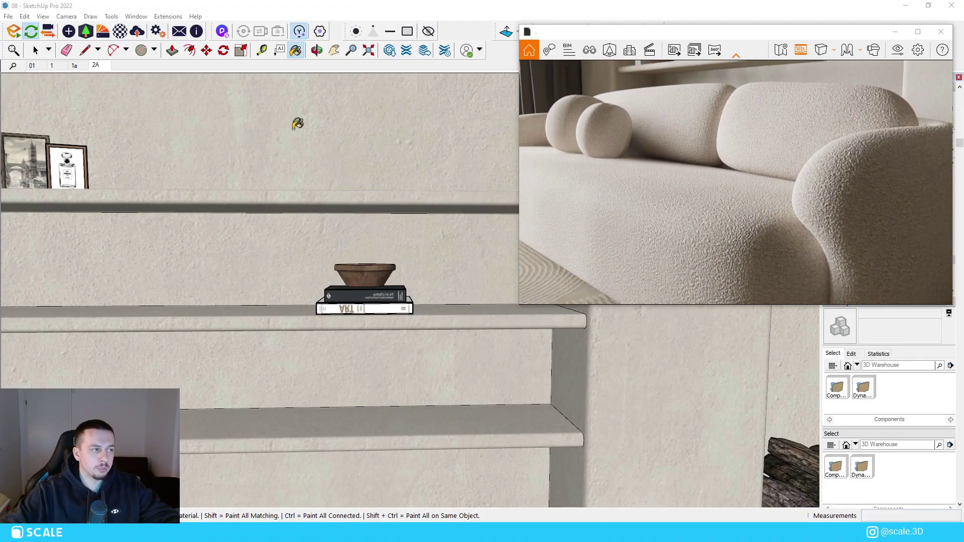
{"action": "left_click", "coordinate": [175, 5]}
{"action": "scroll", "coordinate": [404, 141], "scroll_direction": "down", "scroll_amount": 8}
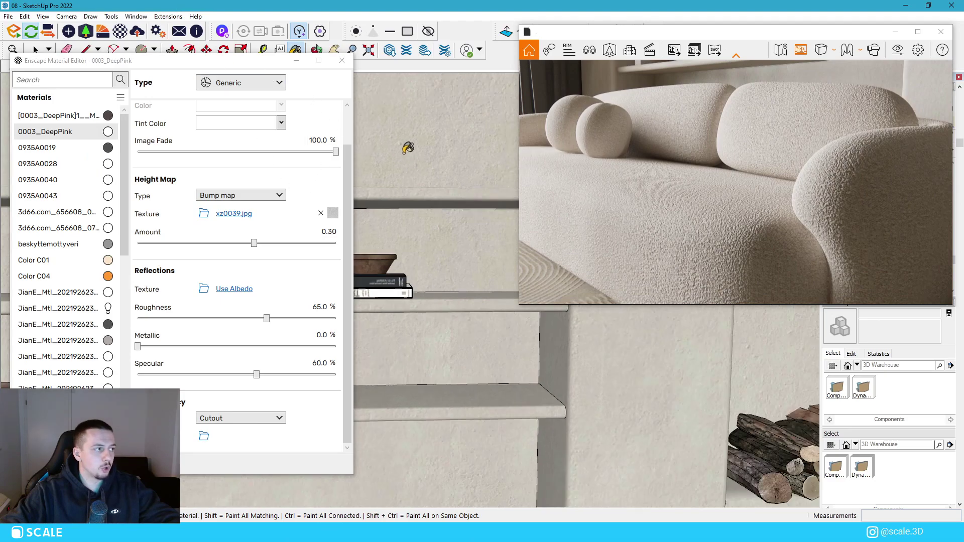
{"action": "scroll", "coordinate": [435, 216], "scroll_direction": "up", "scroll_amount": 3}
{"action": "left_click", "coordinate": [247, 63]}
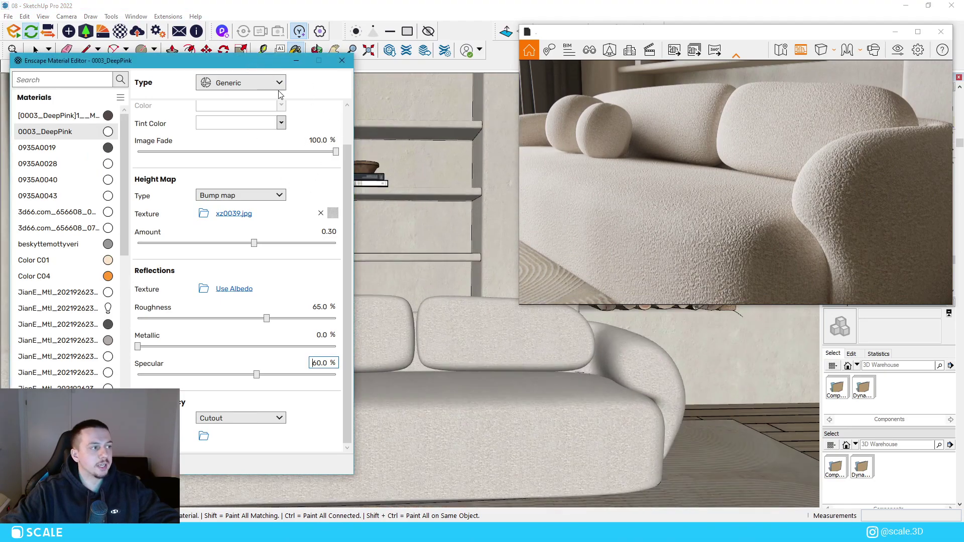
{"action": "scroll", "coordinate": [481, 375], "scroll_direction": "up", "scroll_amount": 2}
{"action": "left_click", "coordinate": [441, 5]}
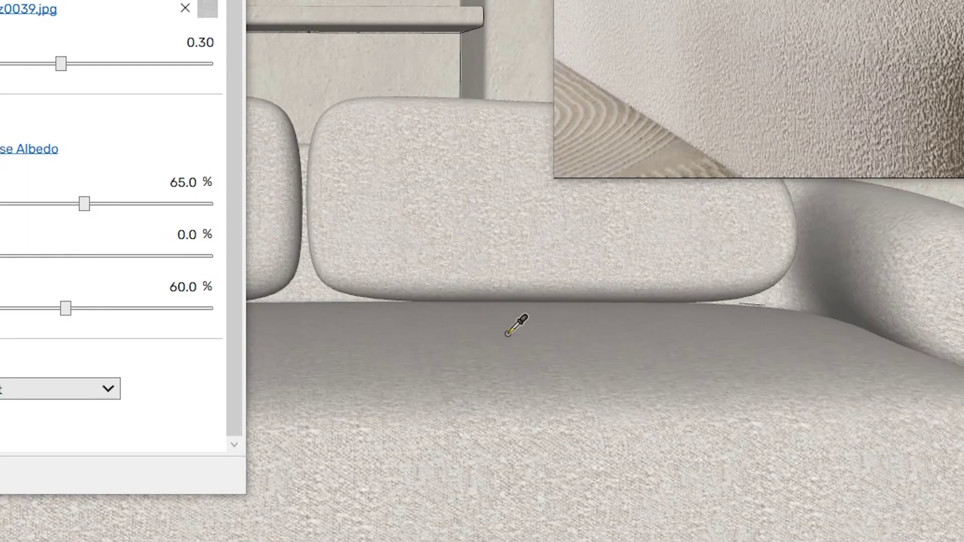
{"action": "left_click", "coordinate": [509, 335]}
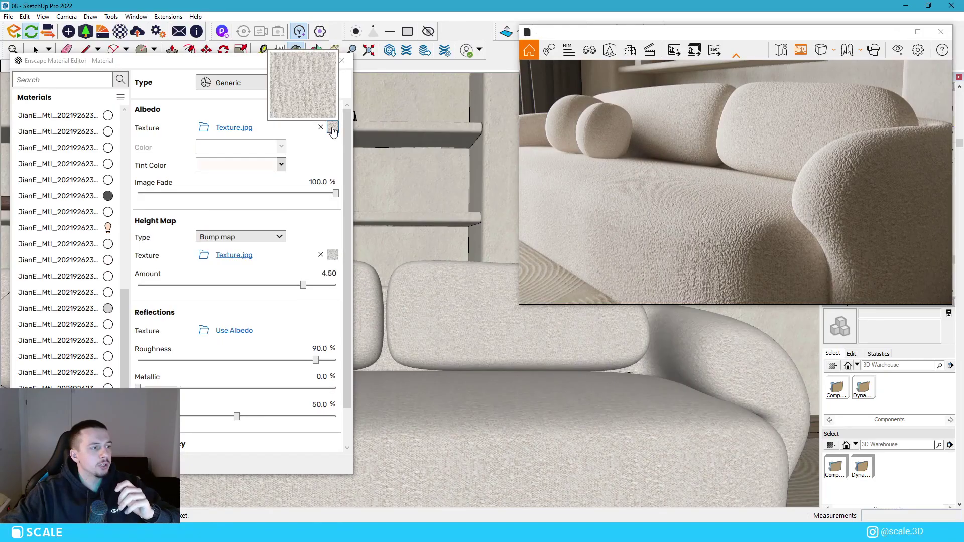
Check the sofa fabric's albedo and bump textures, and set its bump map amount to 4.00.
{"action": "left_click", "coordinate": [333, 129]}
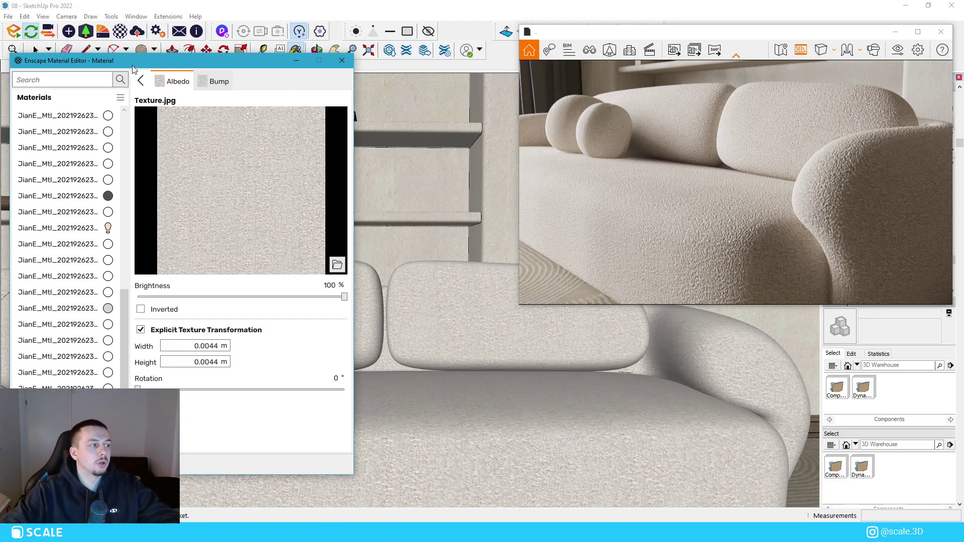
{"action": "left_click", "coordinate": [142, 82]}
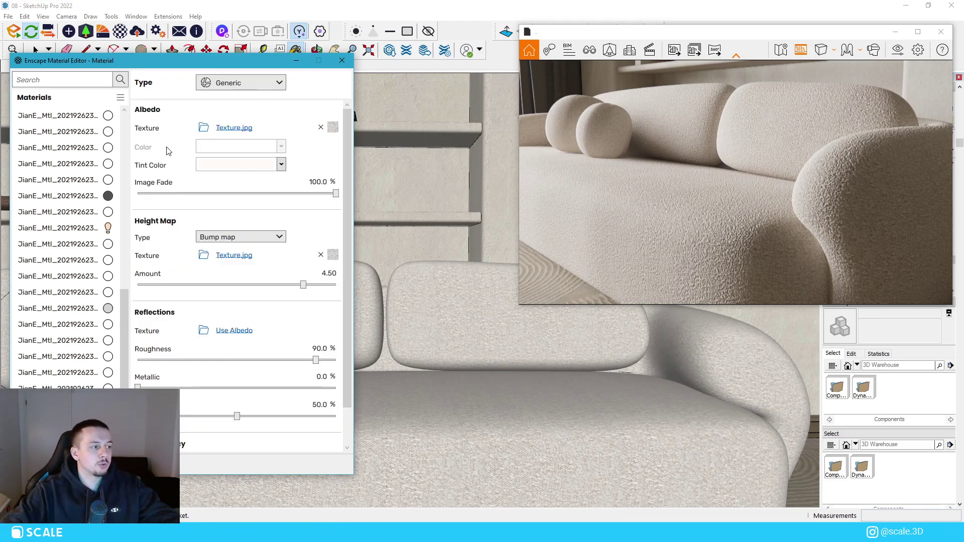
{"action": "left_click", "coordinate": [333, 255]}
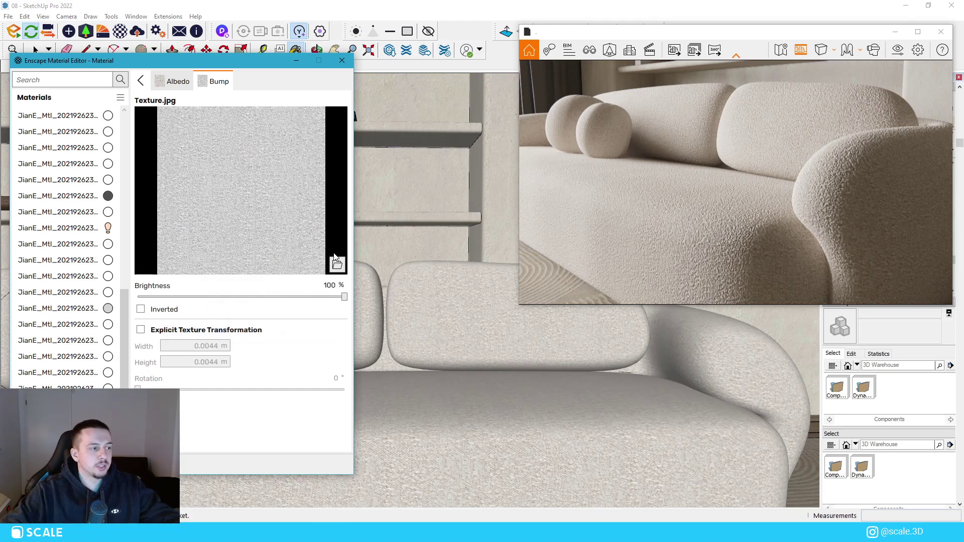
{"action": "left_click", "coordinate": [139, 83]}
{"action": "double_click", "coordinate": [330, 277]}
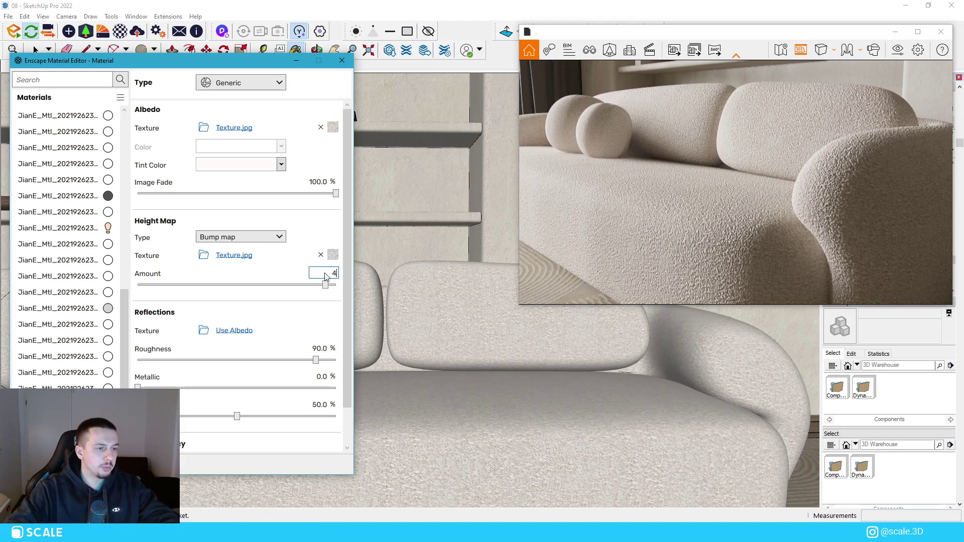
{"action": "key", "text": "Return"}
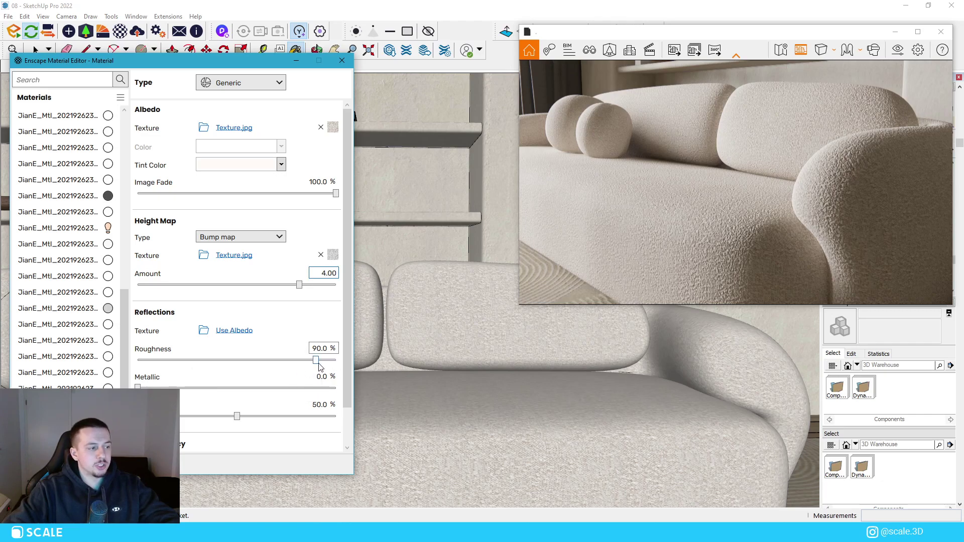
Set the sofa fabric's roughness to 80.9% and specular to 60.4%, and close the material editor.
{"action": "left_click_drag", "start_coordinate": [316, 361], "coordinate": [308, 367]}
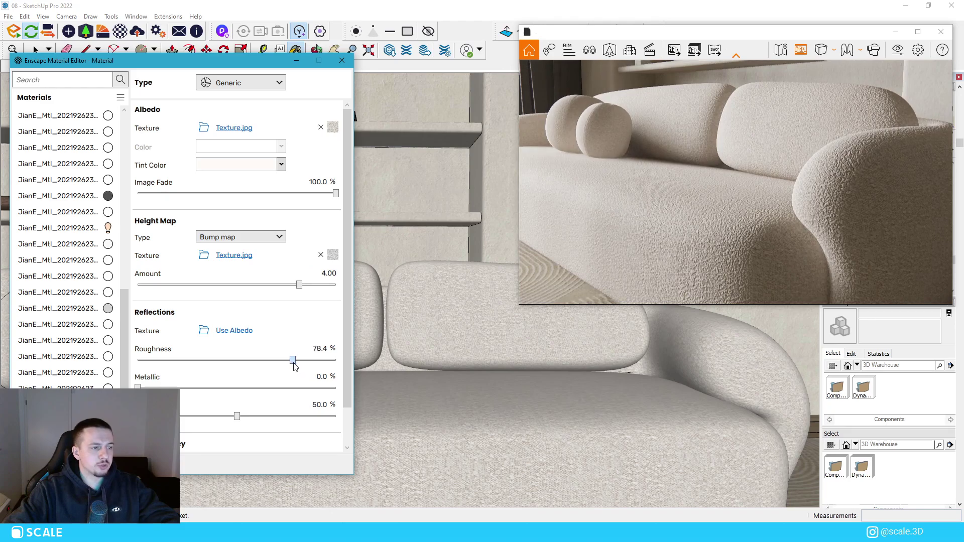
{"action": "left_click_drag", "start_coordinate": [294, 366], "coordinate": [296, 367]}
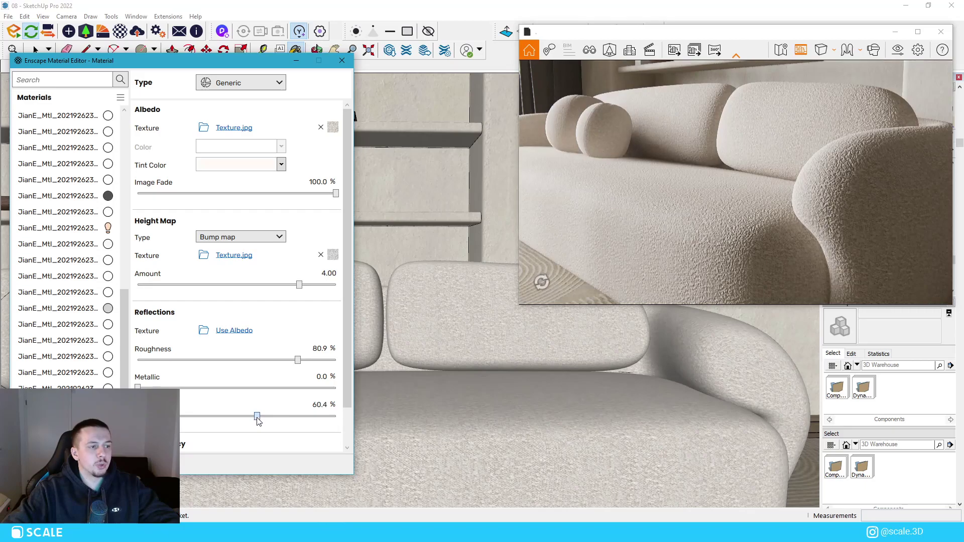
{"action": "scroll", "coordinate": [258, 412], "scroll_direction": "down", "scroll_amount": 2}
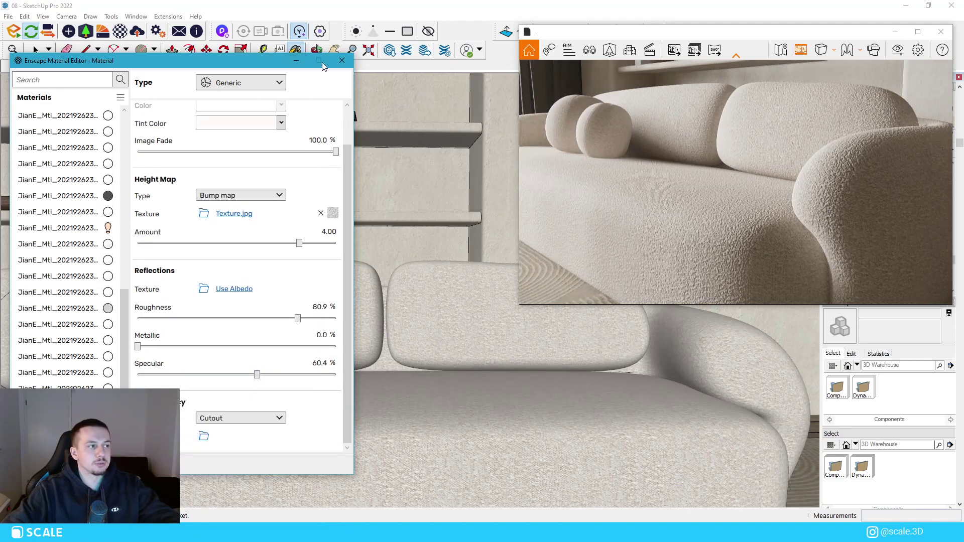
{"action": "left_click", "coordinate": [342, 60]}
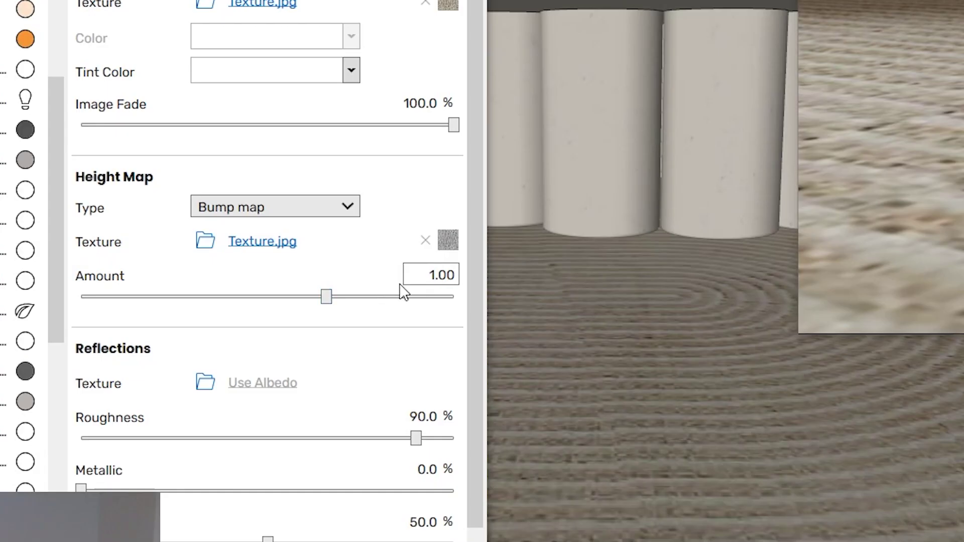
Set the bump map amount of the grooved rug material to 6.00.
{"action": "double_click", "coordinate": [330, 273]}
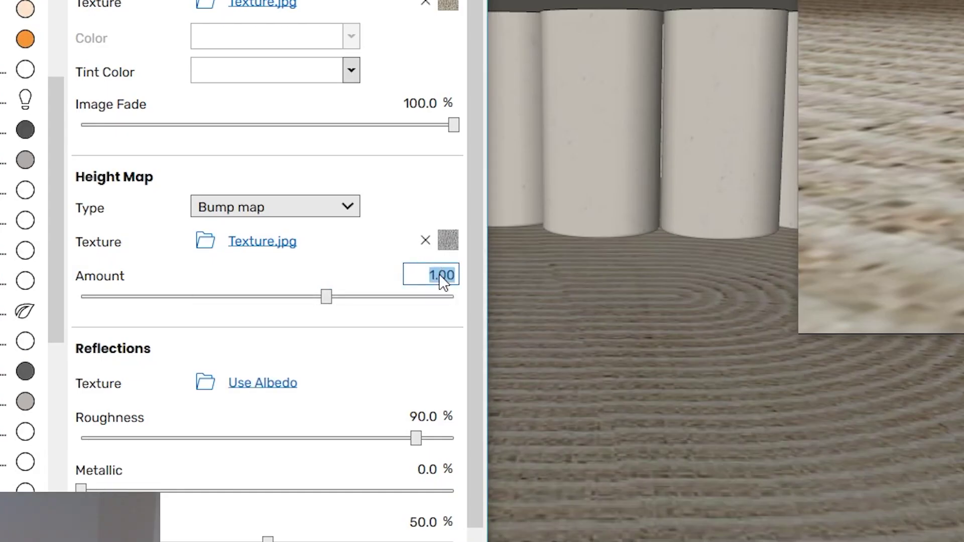
{"action": "type", "text": "6."}
{"action": "key", "text": "Return"}
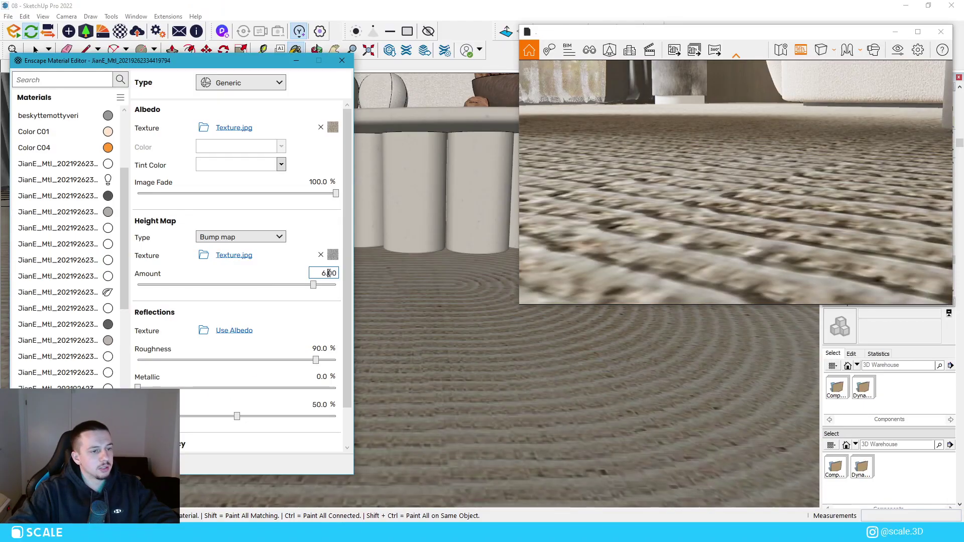
Examine the rug's relief in the render from several distances, then the lounge chair area and the window curtains.
{"action": "mouse_move", "coordinate": [672, 230]}
{"action": "left_mouse_down"}
{"action": "mouse_move", "coordinate": [703, 230]}
{"action": "mouse_move", "coordinate": [742, 194]}
{"action": "mouse_move", "coordinate": [741, 211]}
{"action": "mouse_move", "coordinate": [731, 197]}
{"action": "mouse_move", "coordinate": [742, 186]}
{"action": "mouse_move", "coordinate": [740, 197]}
{"action": "mouse_move", "coordinate": [695, 191]}
{"action": "mouse_move", "coordinate": [678, 208]}
{"action": "mouse_move", "coordinate": [682, 223]}
{"action": "left_mouse_up"}
{"action": "key", "text": "s"}
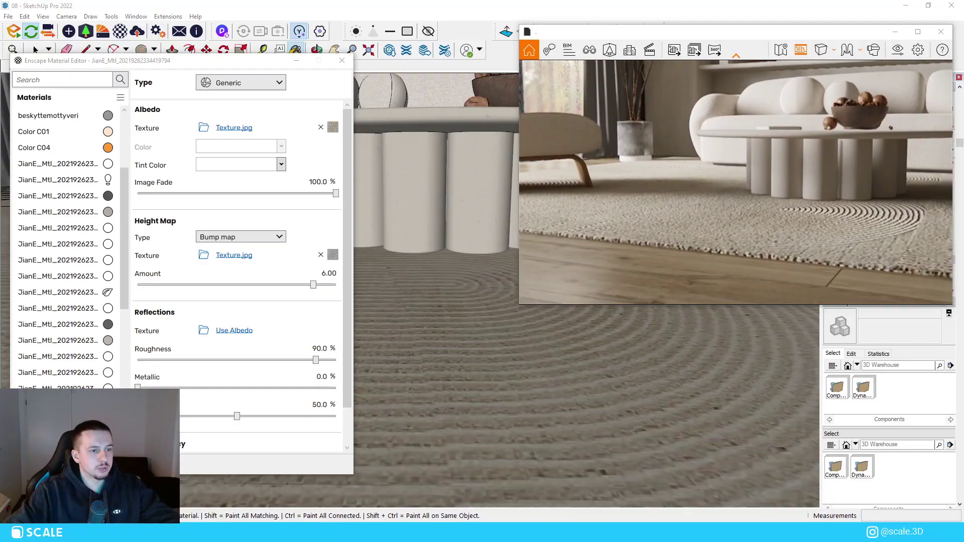
{"action": "key", "text": "s"}
{"action": "key", "text": "e"}
{"action": "key", "text": "s"}
{"action": "key", "text": "q"}
{"action": "key", "text": "w"}
{"action": "key", "text": "s"}
{"action": "key", "text": "w"}
{"action": "key", "text": "s"}
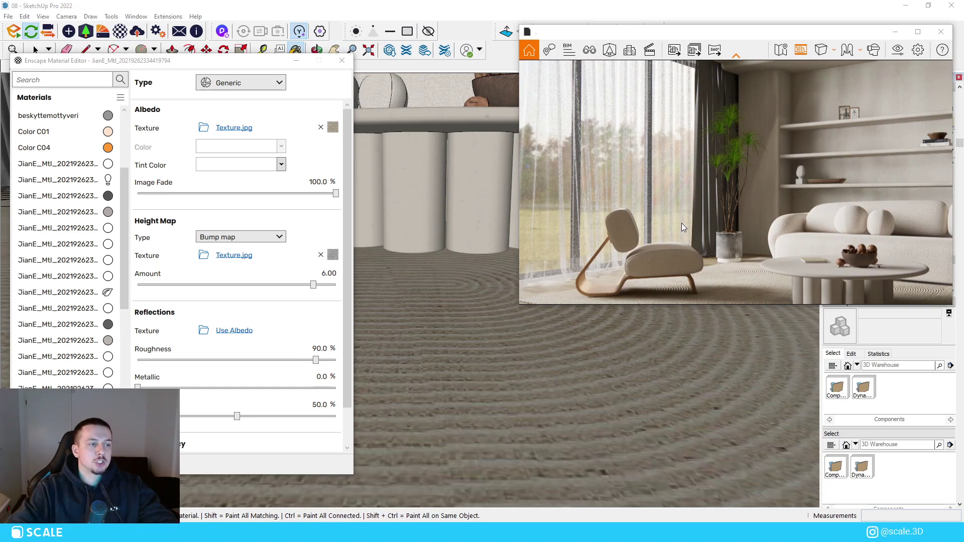
{"action": "key", "text": "w"}
{"action": "left_click_drag", "start_coordinate": [682, 223], "coordinate": [658, 210]}
{"action": "key", "text": "w"}
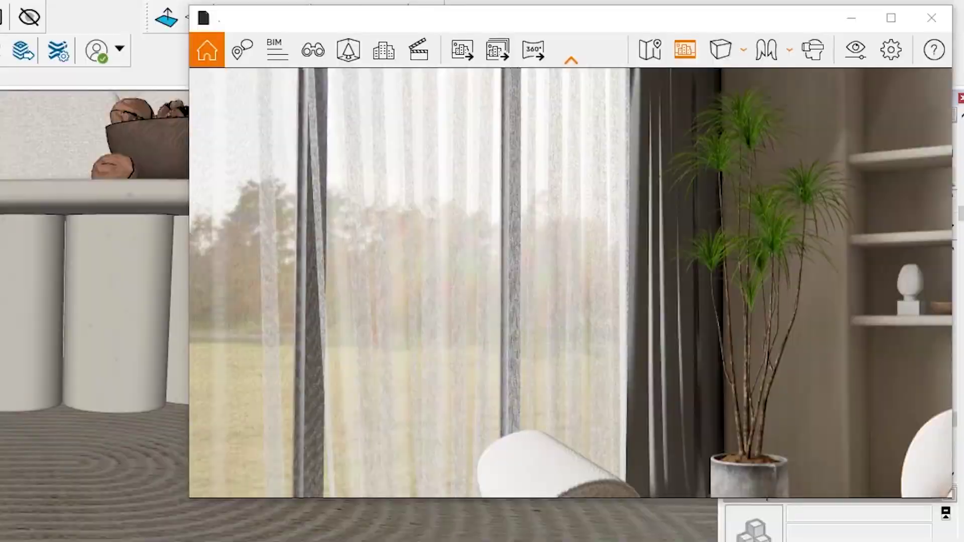
Sample the sheer curtain's material and remove its Perforated sheets-01.png cutout-transparency texture.
{"action": "scroll", "coordinate": [389, 312], "scroll_direction": "down", "scroll_amount": 5}
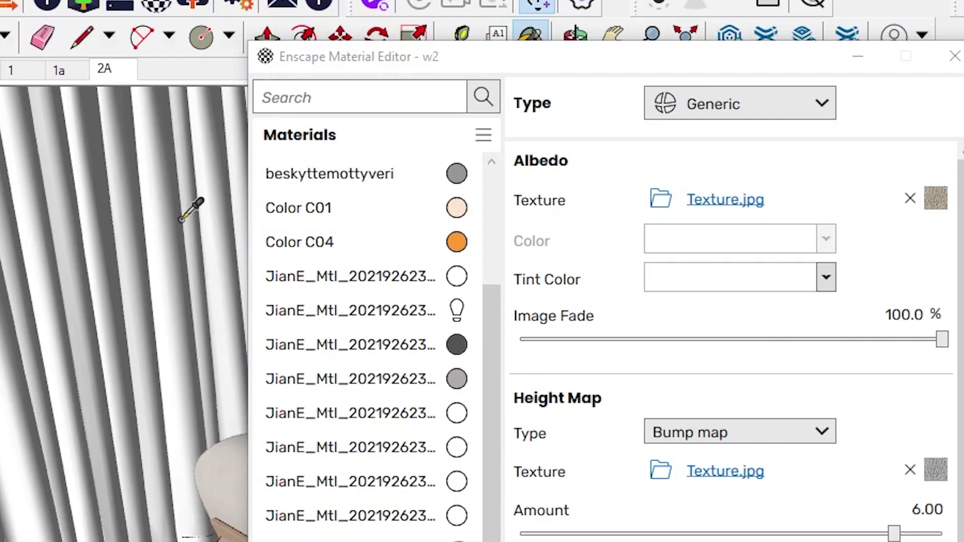
{"action": "left_click", "coordinate": [182, 219], "text": "alt"}
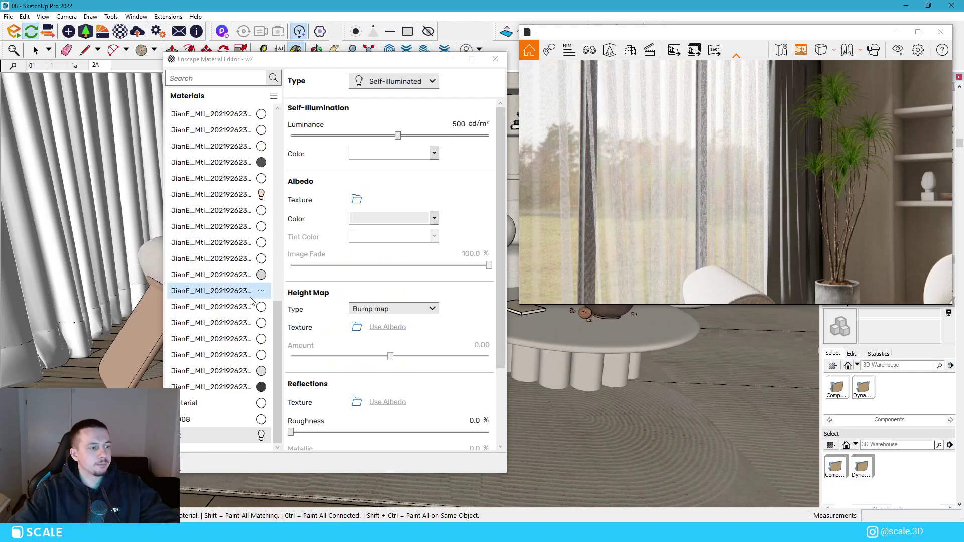
{"action": "scroll", "coordinate": [455, 412], "scroll_direction": "down", "scroll_amount": 3}
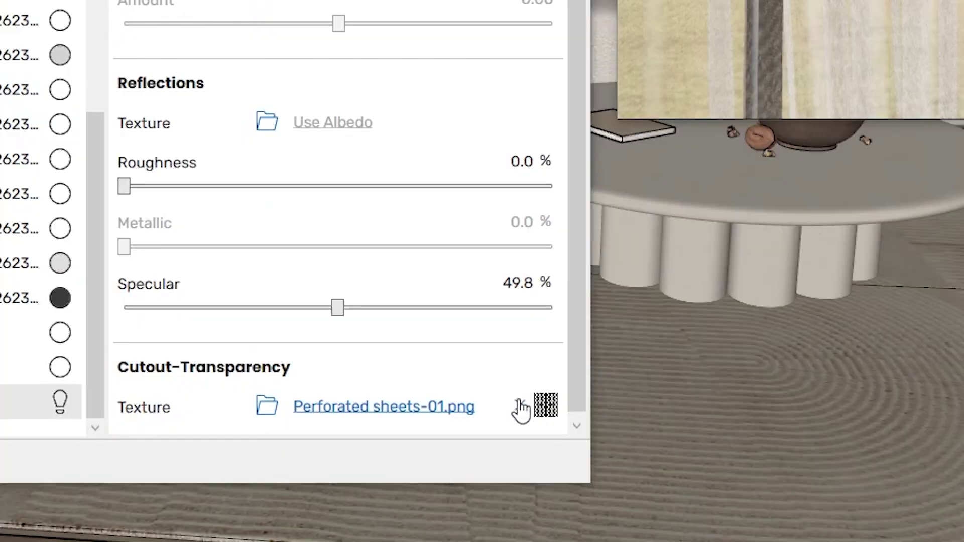
{"action": "left_click", "coordinate": [474, 437]}
{"action": "key", "text": "s"}
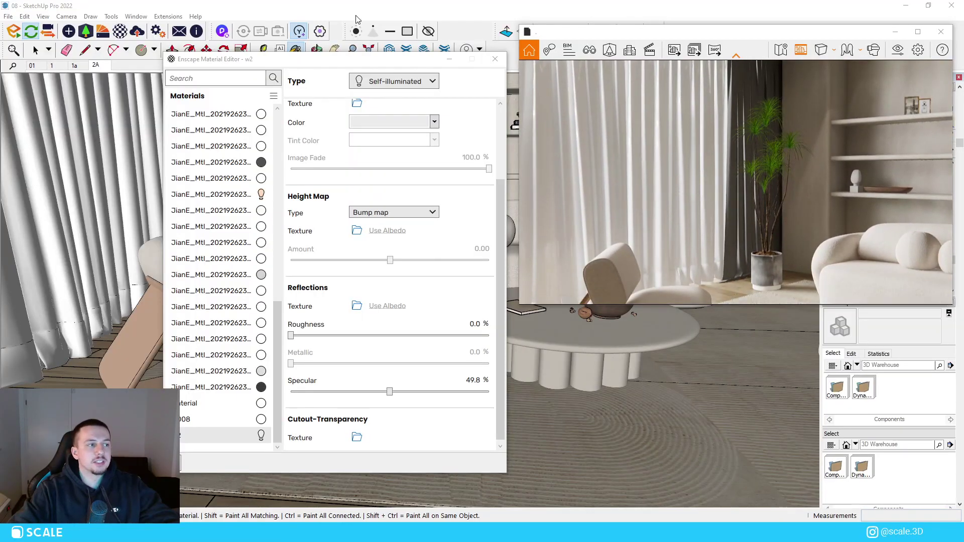
{"action": "left_click_drag", "start_coordinate": [432, 60], "coordinate": [401, 51]}
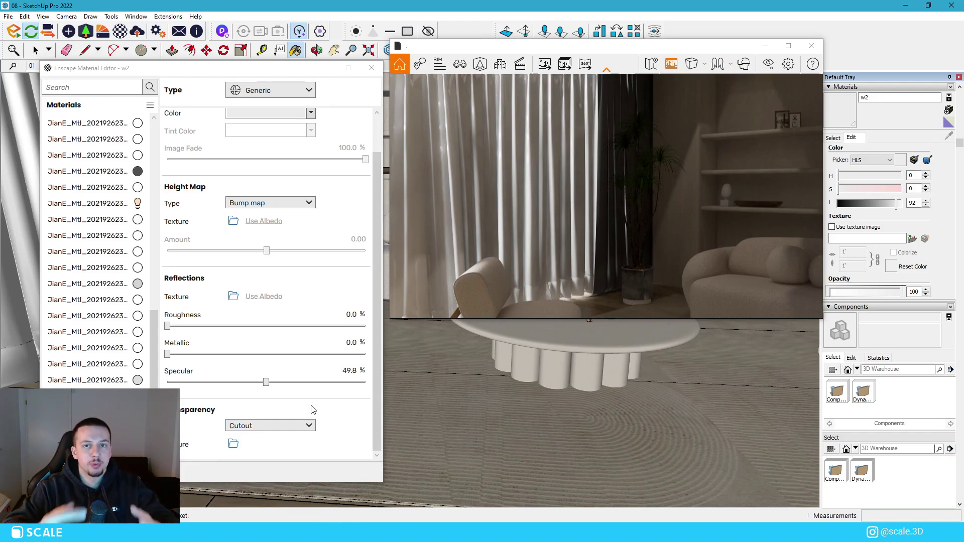
Try Transmittance transparency with 95% opacity on the curtain material, and restore the Cutout type.
{"action": "left_click", "coordinate": [302, 424]}
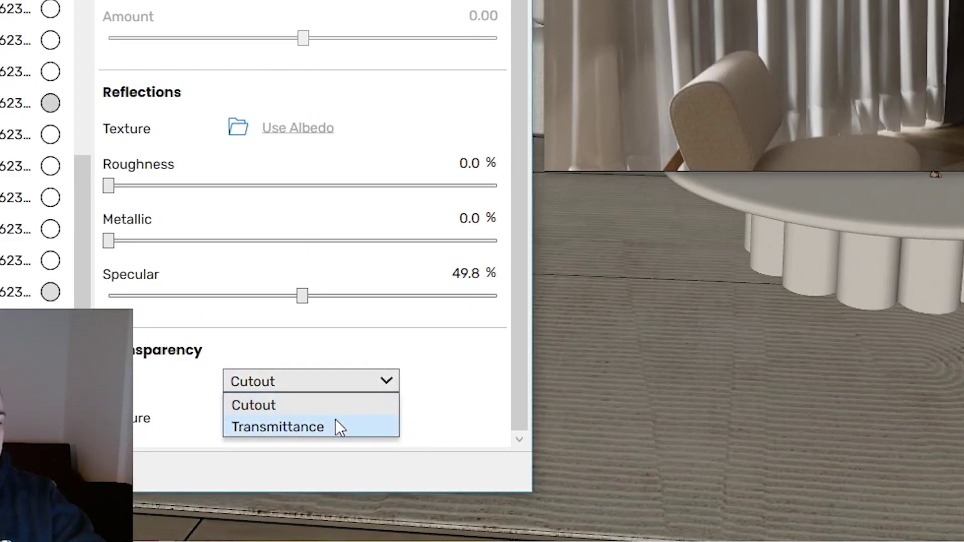
{"action": "left_click", "coordinate": [285, 449]}
{"action": "scroll", "coordinate": [289, 442], "scroll_direction": "down", "scroll_amount": 1}
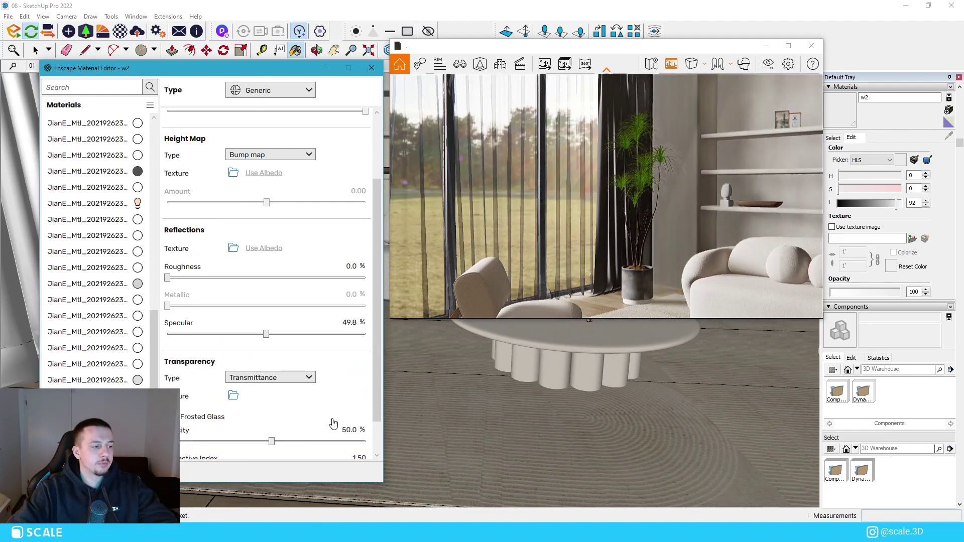
{"action": "scroll", "coordinate": [333, 423], "scroll_direction": "down", "scroll_amount": 1}
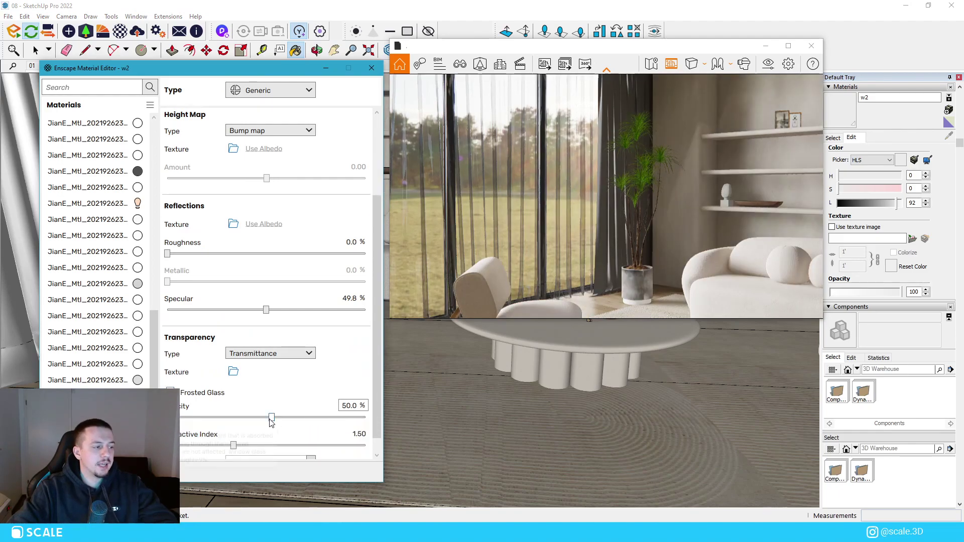
{"action": "left_click_drag", "start_coordinate": [271, 418], "coordinate": [364, 419]}
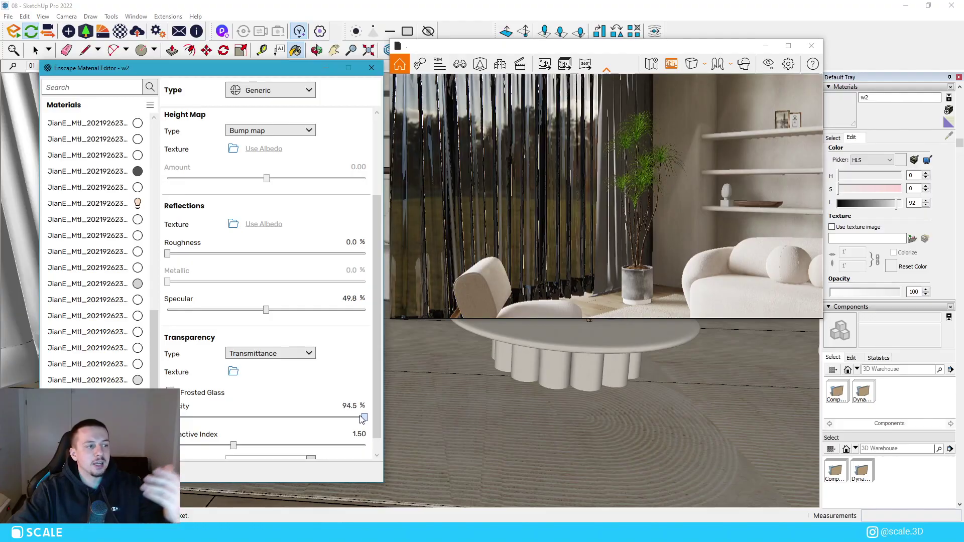
{"action": "left_click_drag", "start_coordinate": [364, 418], "coordinate": [386, 408]}
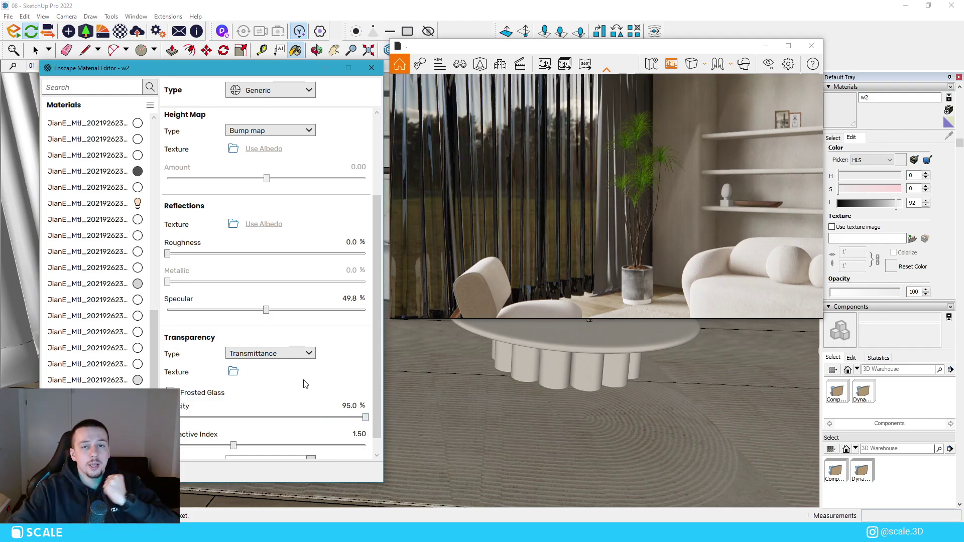
{"action": "left_click", "coordinate": [298, 353]}
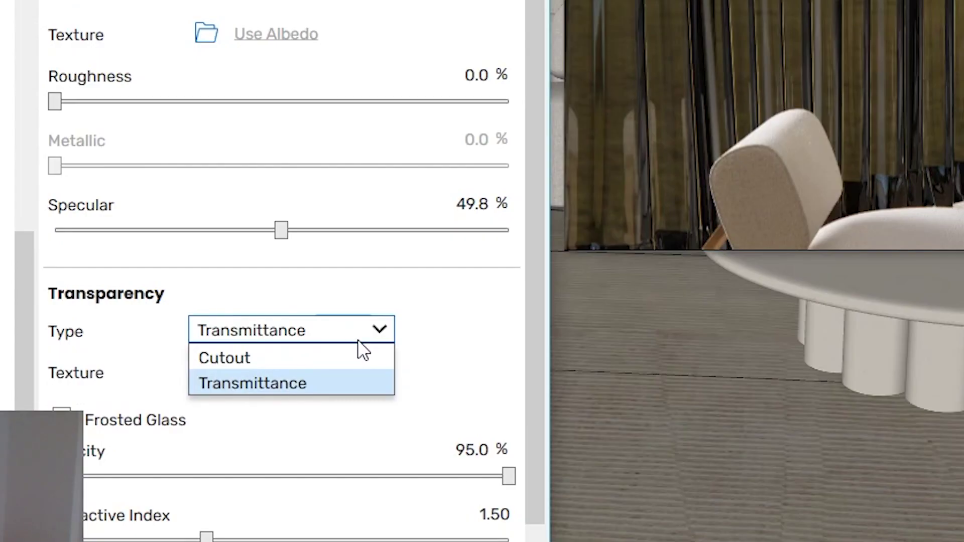
{"action": "left_click", "coordinate": [355, 357]}
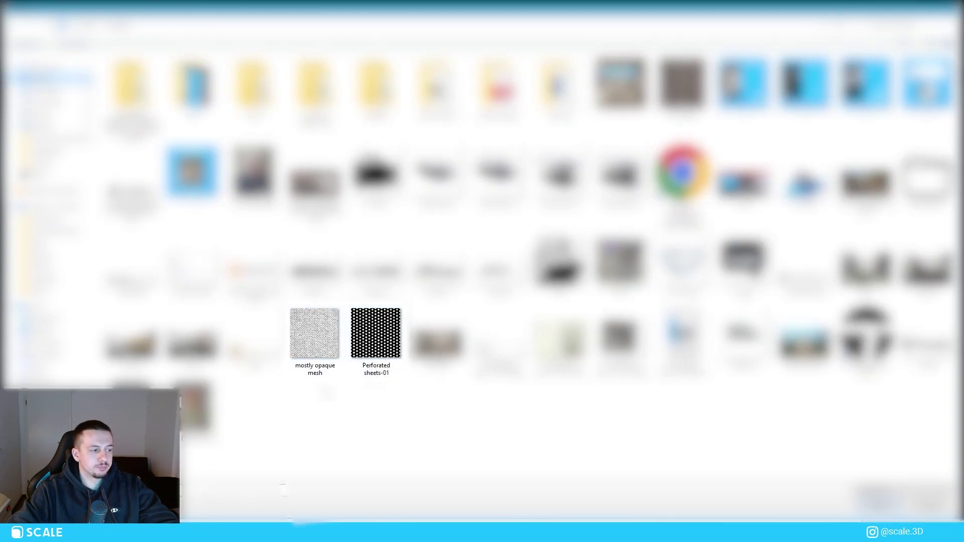
Load mostly opaque mesh as the curtain's cutout texture, set its brightness to 90% and inspect the curtain in the render.
{"action": "double_click", "coordinate": [314, 333]}
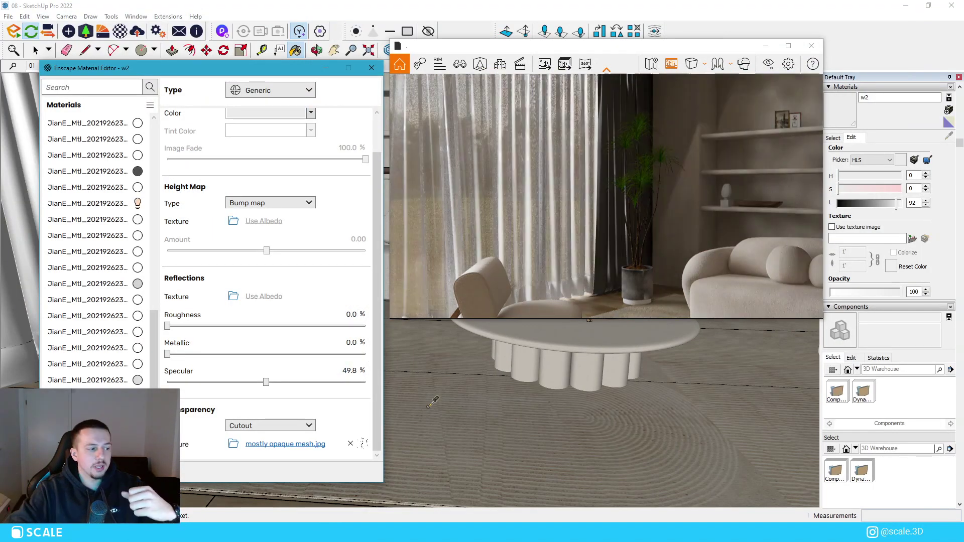
{"action": "left_click", "coordinate": [363, 446]}
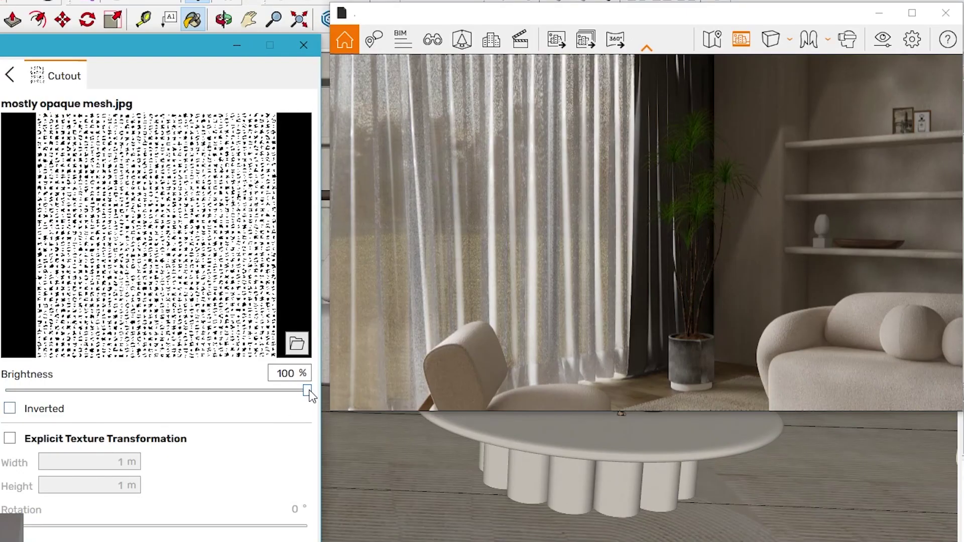
{"action": "mouse_move", "coordinate": [309, 391]}
{"action": "left_mouse_down"}
{"action": "mouse_move", "coordinate": [219, 403]}
{"action": "mouse_move", "coordinate": [276, 393]}
{"action": "left_mouse_up"}
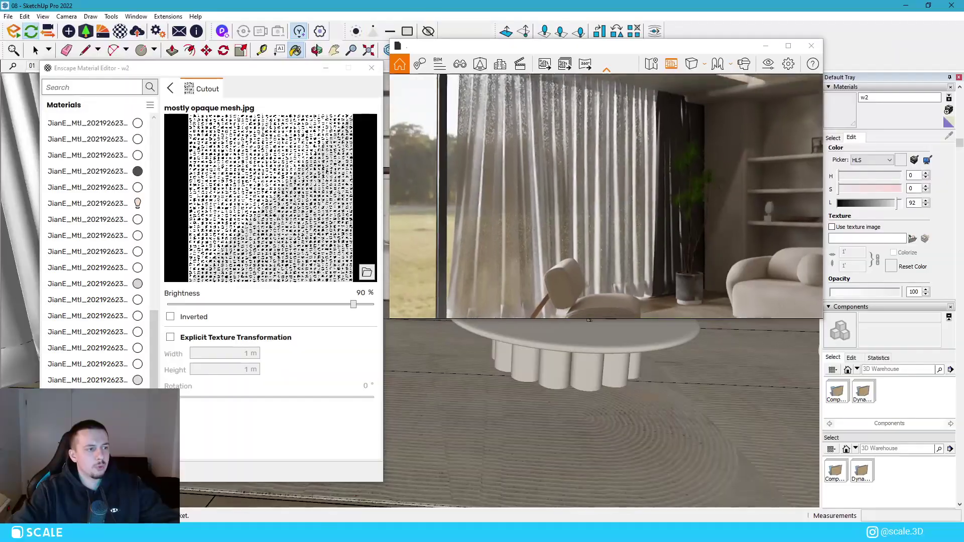
{"action": "key", "text": "w"}
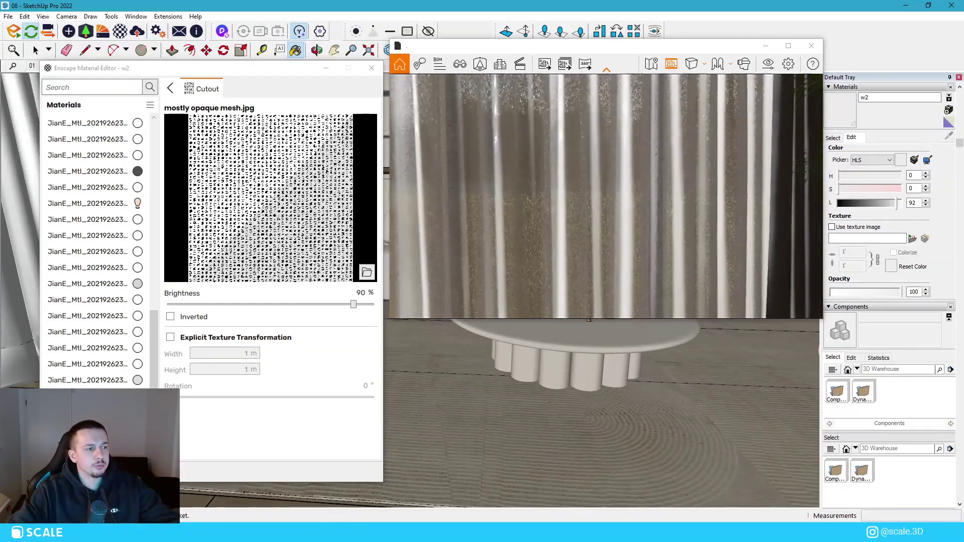
Change the curtain material's type to Self-illuminated and set its luminance to 1,751 cd/m².
{"action": "left_click", "coordinate": [171, 88]}
{"action": "left_click", "coordinate": [270, 91]}
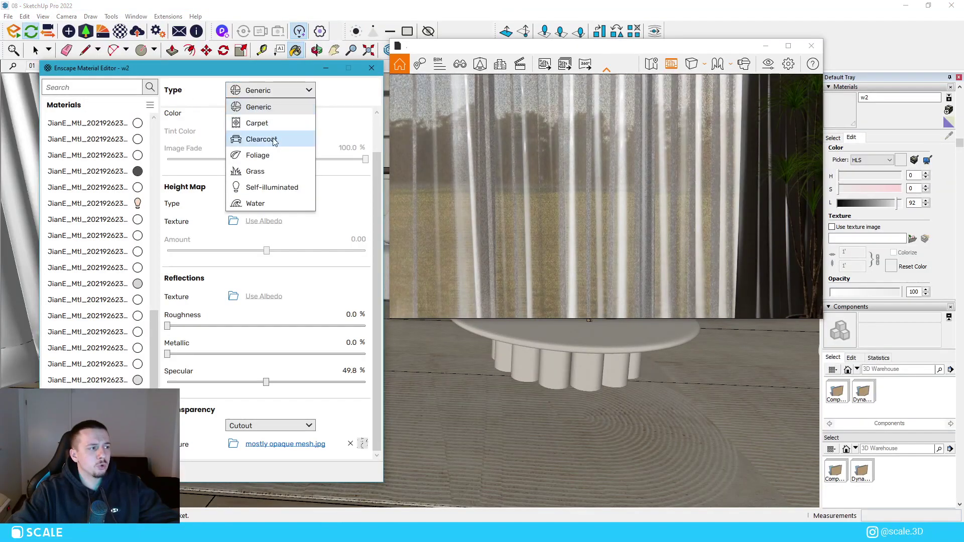
{"action": "left_click", "coordinate": [272, 187]}
{"action": "key", "text": "s"}
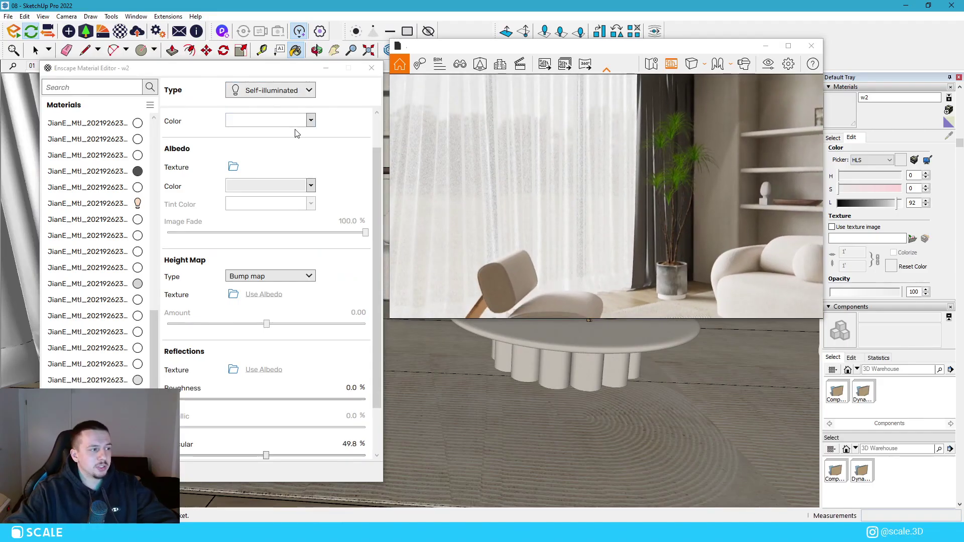
{"action": "scroll", "coordinate": [532, 190], "scroll_direction": "up", "scroll_amount": 2}
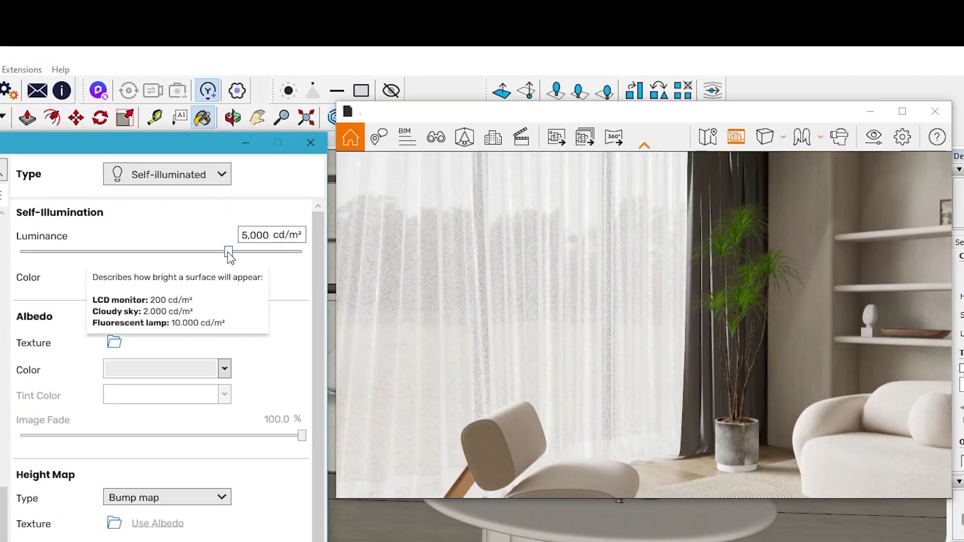
{"action": "left_click_drag", "start_coordinate": [313, 144], "coordinate": [297, 147]}
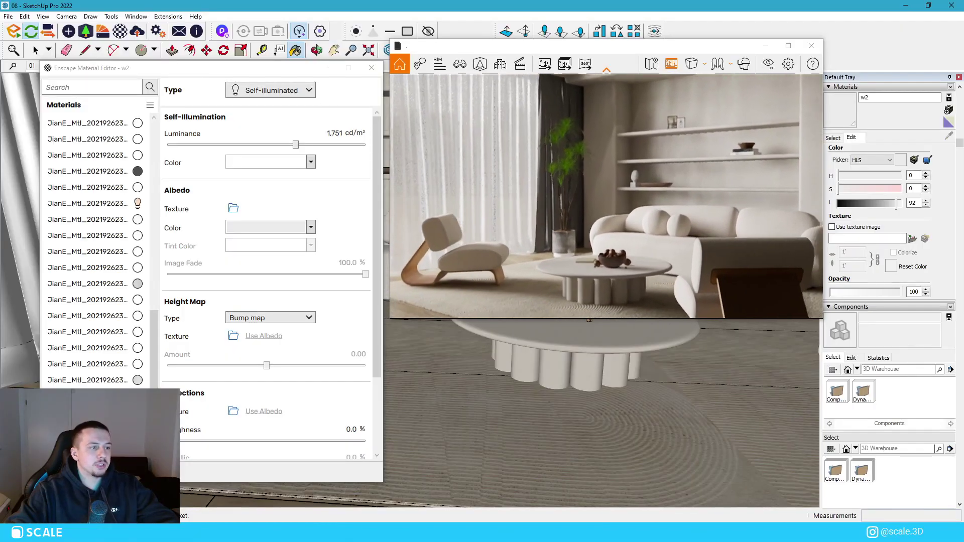
{"action": "key", "text": "d"}
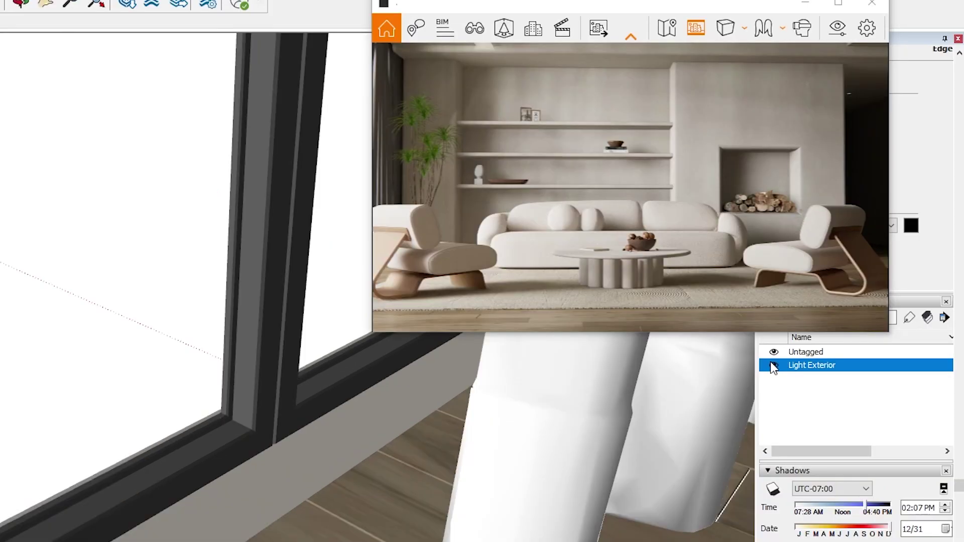
Hide the Light Exterior tag and inspect the living room in the enlarged render without the exterior lights.
{"action": "left_click", "coordinate": [832, 301]}
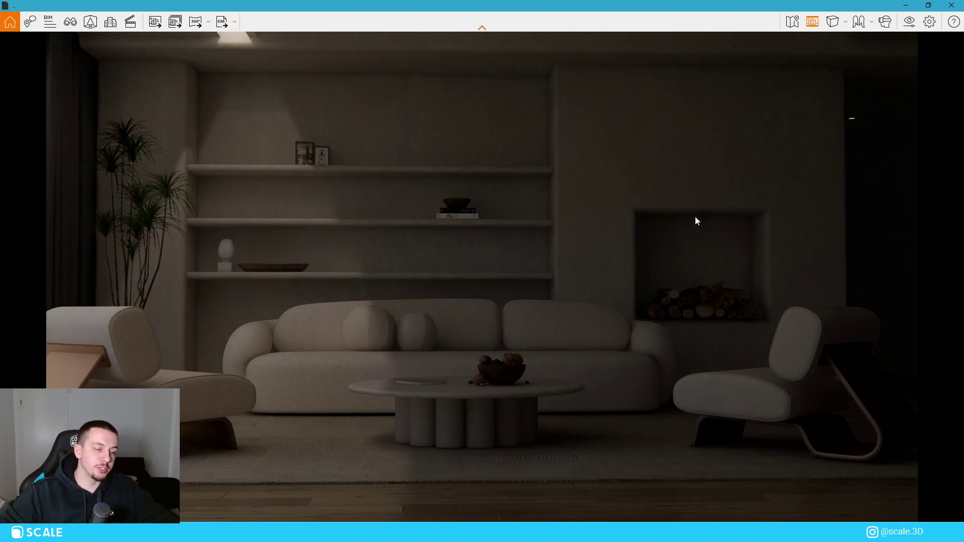
{"action": "scroll", "coordinate": [674, 266], "scroll_direction": "down", "scroll_amount": 3}
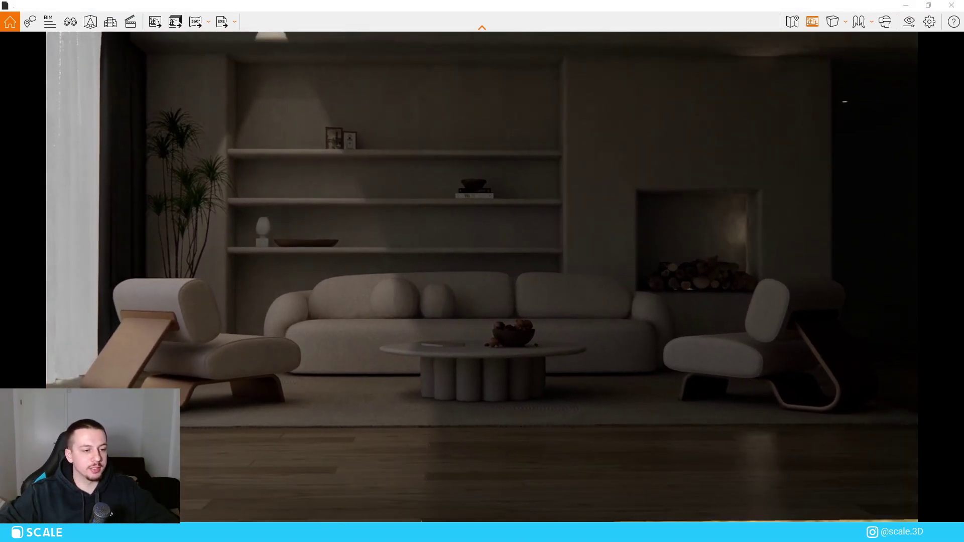
{"action": "left_click_drag", "start_coordinate": [672, 263], "coordinate": [672, 252]}
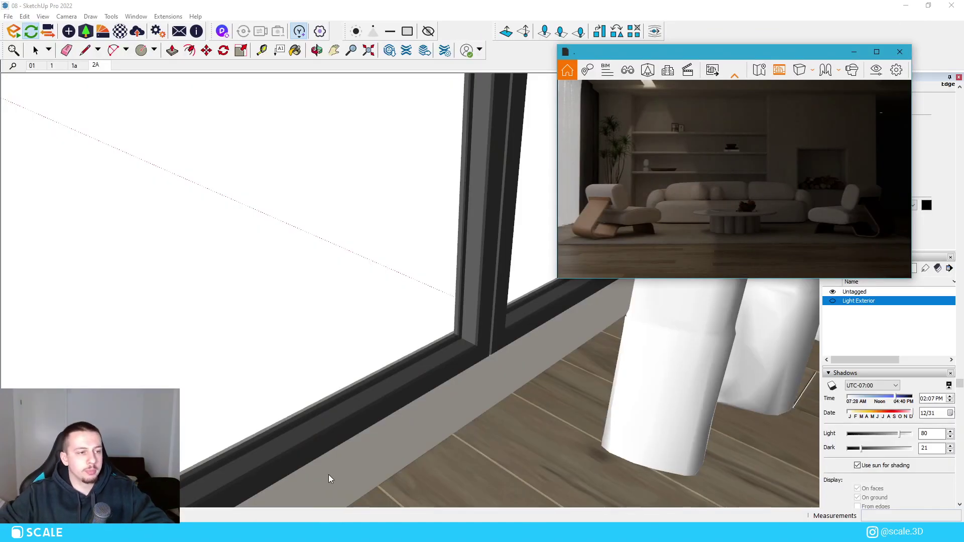
Insert an Enscape rectangular area light at the lower inner corner of the window frame, directed into the room.
{"action": "scroll", "coordinate": [284, 347], "scroll_direction": "down", "scroll_amount": 7}
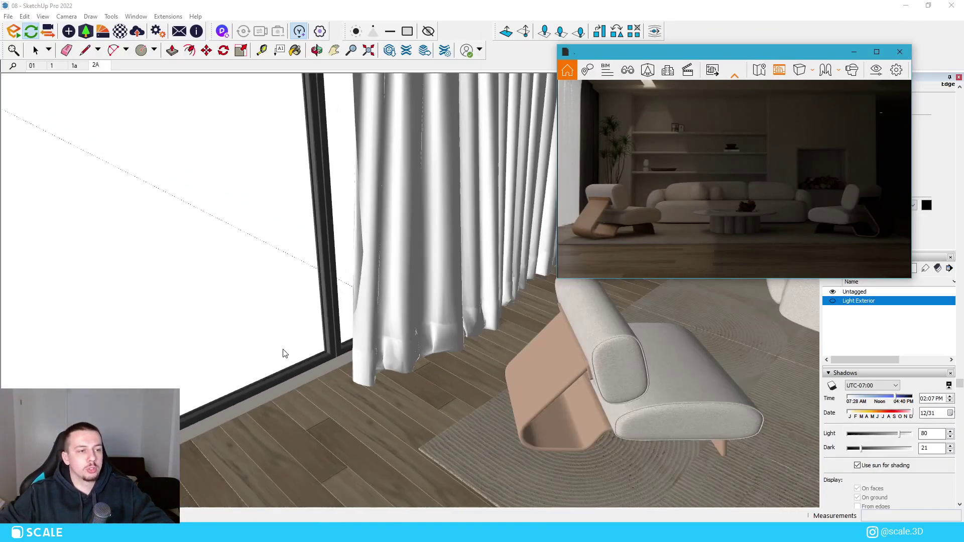
{"action": "scroll", "coordinate": [314, 345], "scroll_direction": "up", "scroll_amount": 4}
{"action": "scroll", "coordinate": [383, 281], "scroll_direction": "down", "scroll_amount": 4}
{"action": "scroll", "coordinate": [372, 276], "scroll_direction": "up", "scroll_amount": 3}
{"action": "left_click", "coordinate": [208, 4]}
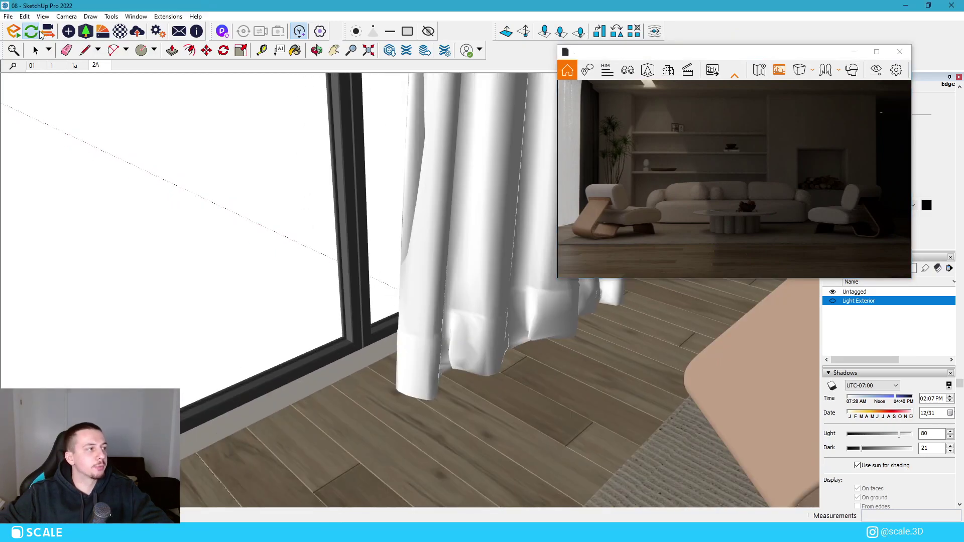
{"action": "left_click", "coordinate": [66, 32]}
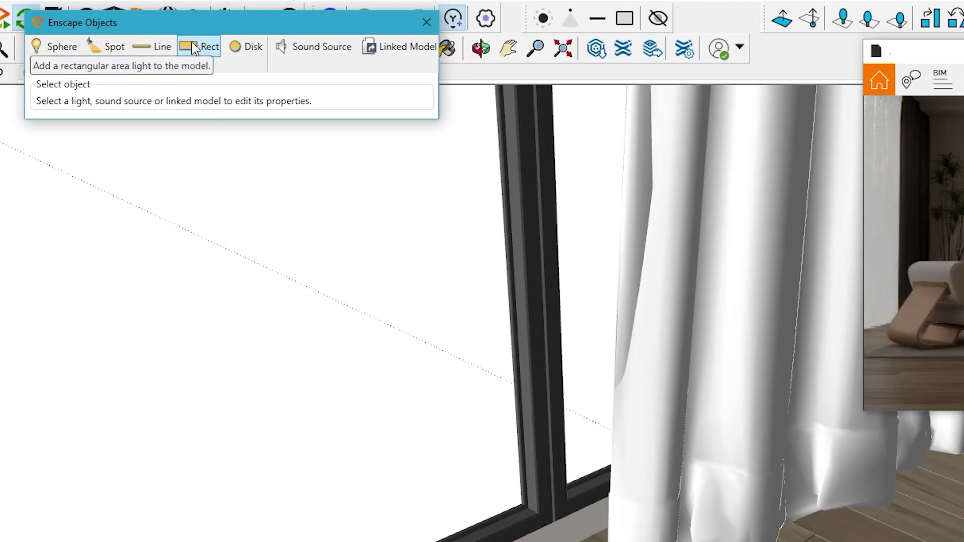
{"action": "left_click", "coordinate": [195, 48]}
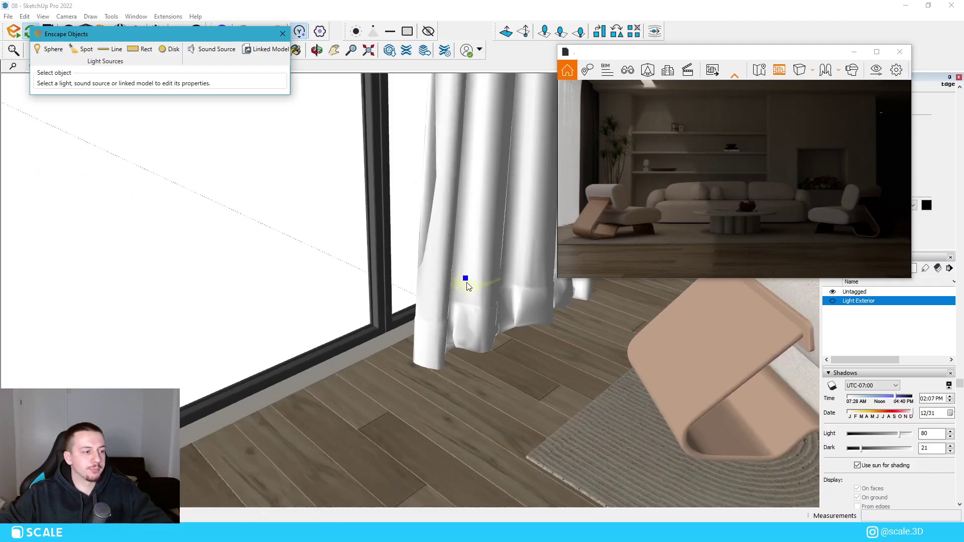
{"action": "scroll", "coordinate": [719, 417], "scroll_direction": "down", "scroll_amount": 3}
{"action": "scroll", "coordinate": [645, 427], "scroll_direction": "up", "scroll_amount": 5}
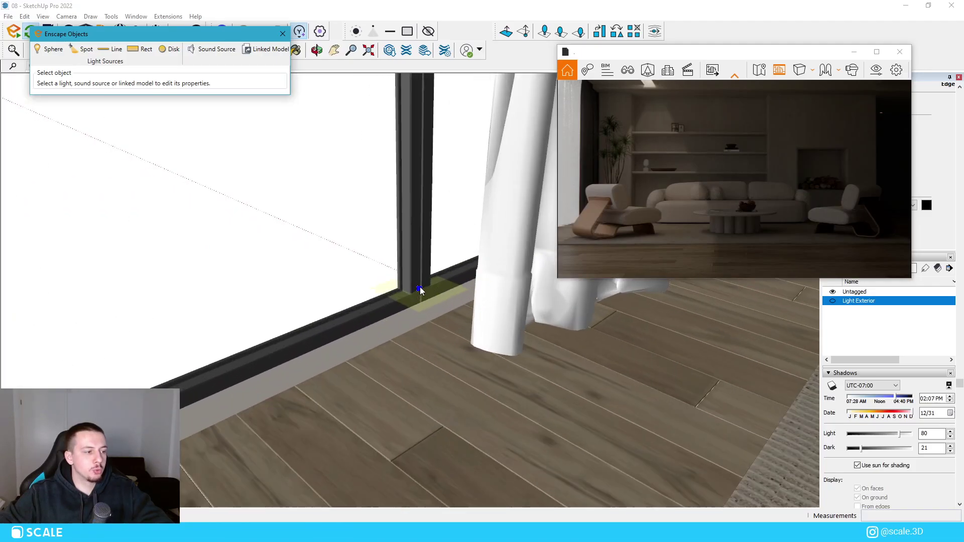
{"action": "scroll", "coordinate": [420, 291], "scroll_direction": "up", "scroll_amount": 5}
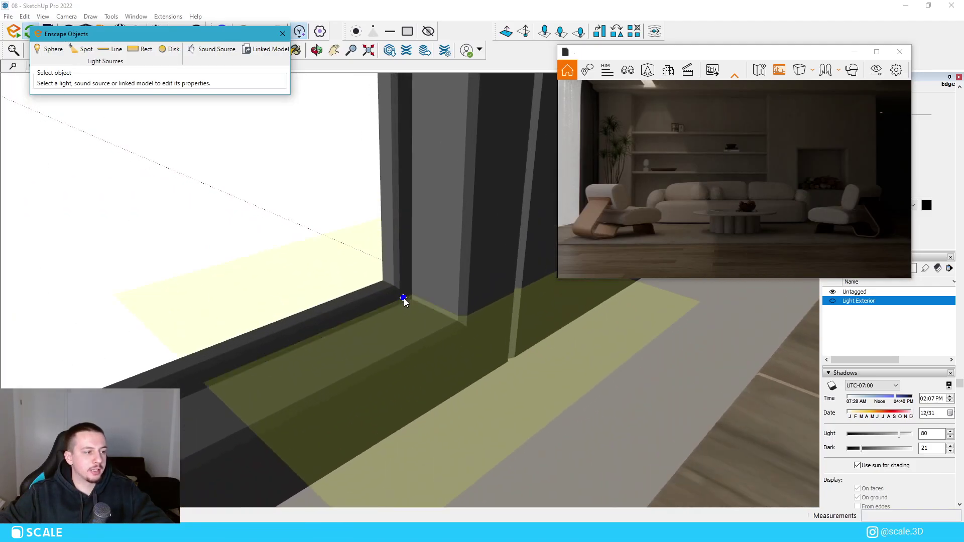
{"action": "left_click", "coordinate": [413, 302]}
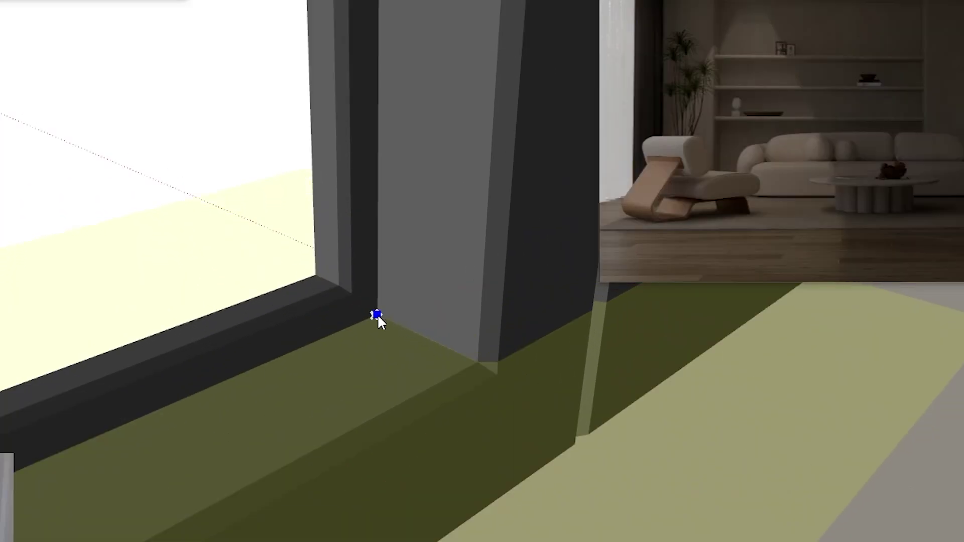
{"action": "left_click", "coordinate": [415, 300]}
{"action": "left_click", "coordinate": [476, 331]}
{"action": "left_click", "coordinate": [473, 364]}
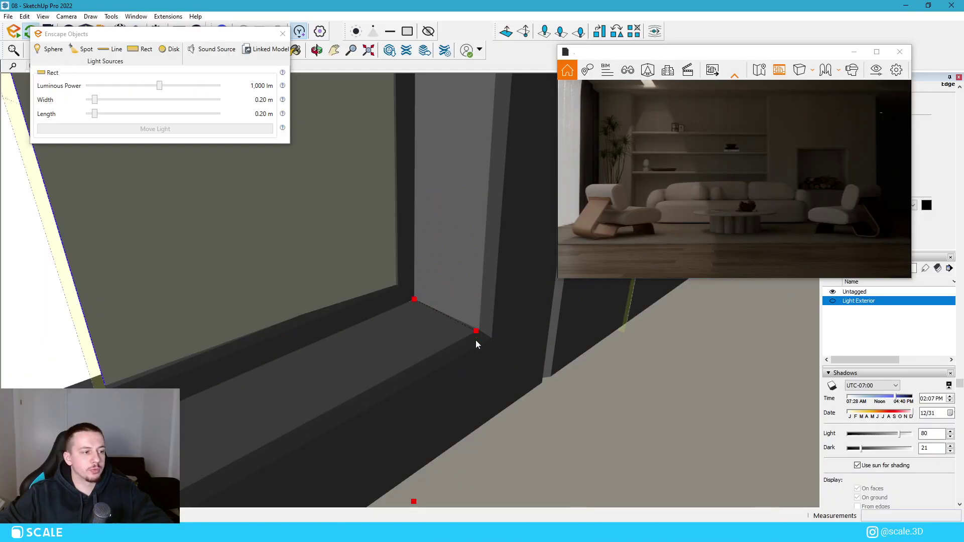
Move the rectangular light up off the window sill and inwards to the room side of the curtain.
{"action": "scroll", "coordinate": [464, 400], "scroll_direction": "down", "scroll_amount": 6}
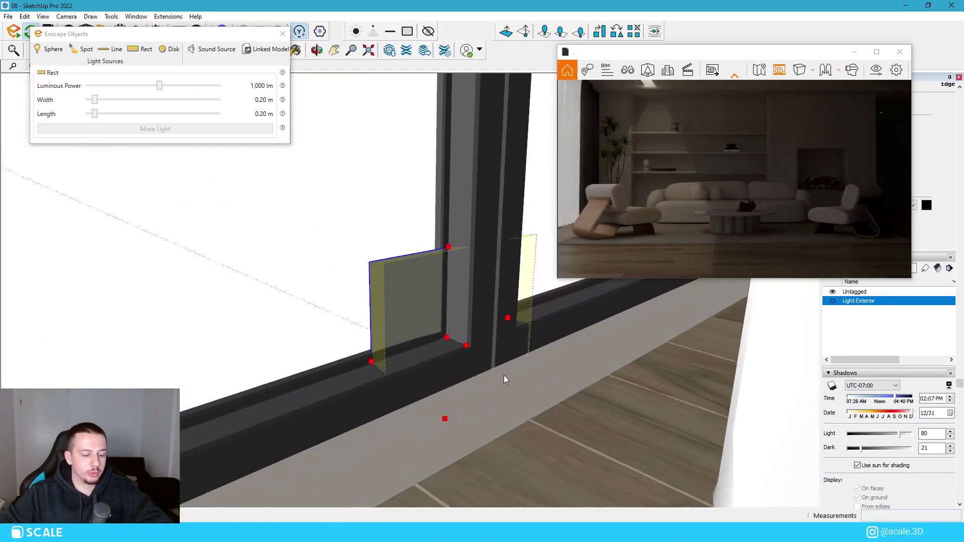
{"action": "key", "text": "m"}
{"action": "left_click", "coordinate": [482, 387]}
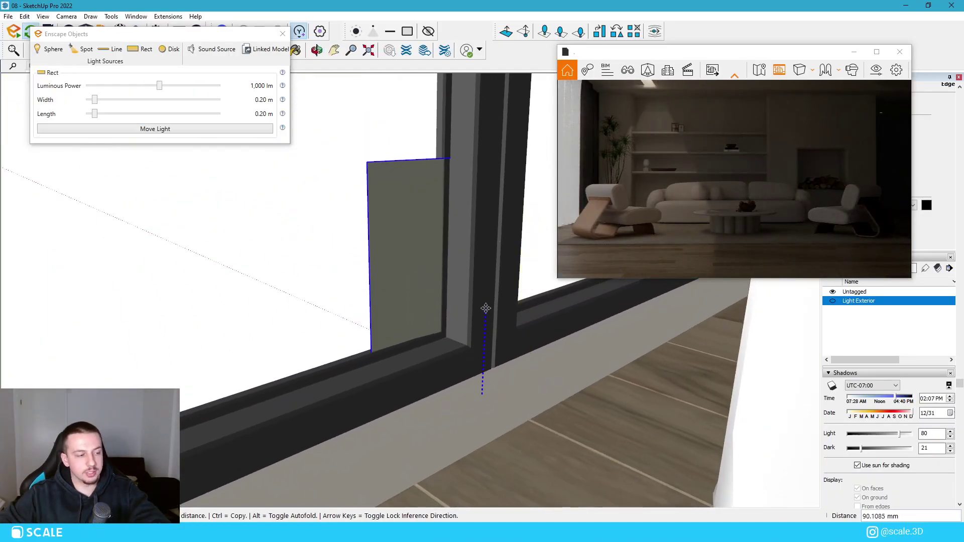
{"action": "left_click", "coordinate": [488, 279]}
{"action": "scroll", "coordinate": [471, 318], "scroll_direction": "down", "scroll_amount": 5}
{"action": "left_click", "coordinate": [475, 383]}
{"action": "scroll", "coordinate": [436, 407], "scroll_direction": "down", "scroll_amount": 5}
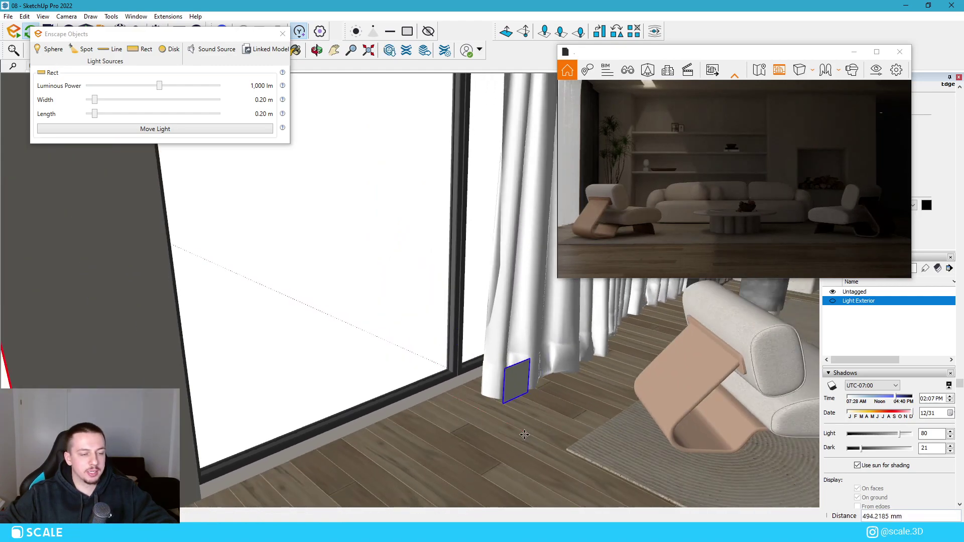
{"action": "left_click", "coordinate": [524, 435]}
{"action": "key", "text": "space"}
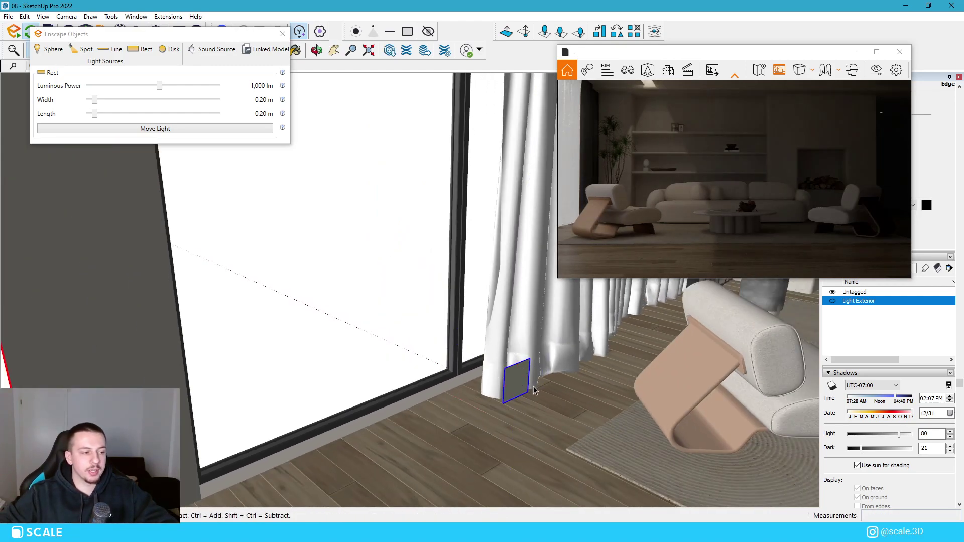
Stretch the rectangular light over the window opening to a length of 1.72 m and a width of 2.36 m.
{"action": "left_click", "coordinate": [526, 384]}
{"action": "left_click_drag", "start_coordinate": [506, 389], "coordinate": [340, 455]}
{"action": "scroll", "coordinate": [432, 421], "scroll_direction": "down", "scroll_amount": 3}
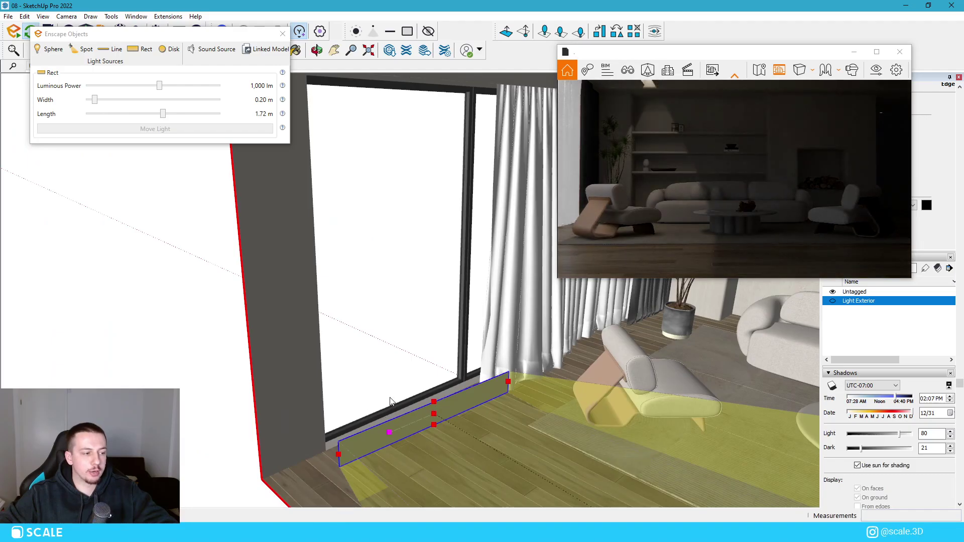
{"action": "left_click_drag", "start_coordinate": [434, 402], "coordinate": [417, 115]}
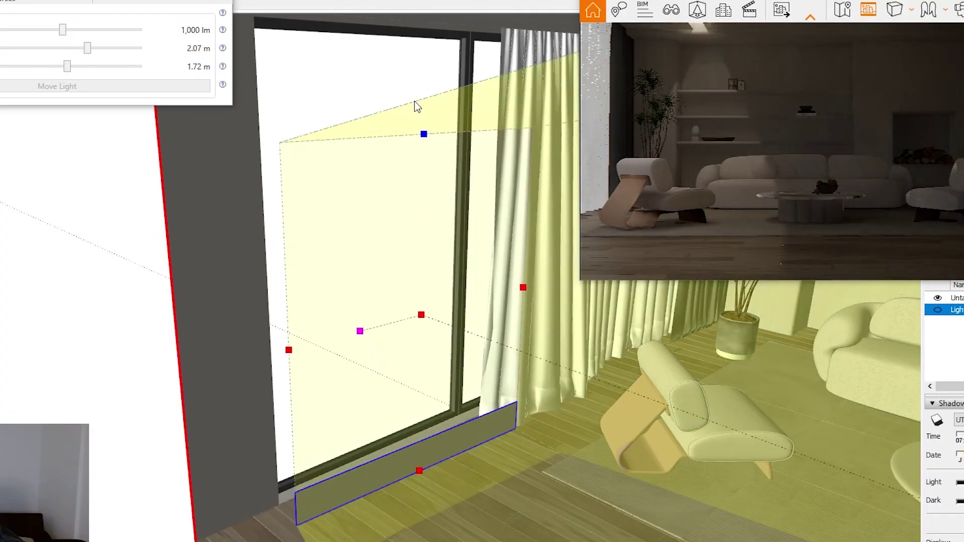
{"action": "middle_click_drag", "start_coordinate": [400, 321], "coordinate": [359, 318]}
{"action": "scroll", "coordinate": [359, 318], "scroll_direction": "down", "scroll_amount": 5}
{"action": "scroll", "coordinate": [467, 341], "scroll_direction": "up", "scroll_amount": 3}
{"action": "middle_click_drag", "start_coordinate": [425, 207], "coordinate": [422, 201]}
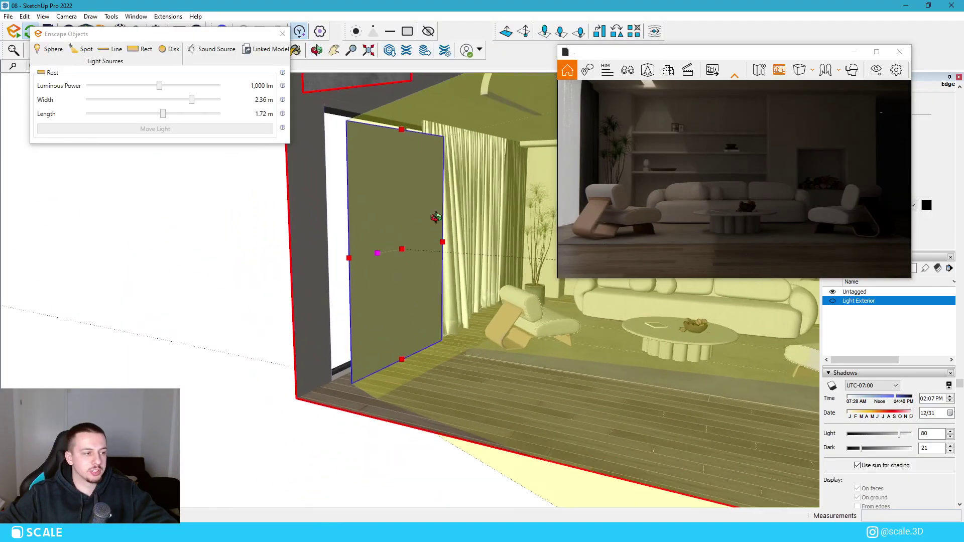
{"action": "key", "text": "space"}
Copy the rectangular light along the curtained window wall, and select the original light to adjust its luminous power.
{"action": "middle_click_drag", "start_coordinate": [430, 311], "coordinate": [336, 361]}
{"action": "key", "text": "m"}
{"action": "key", "text": "ctrl"}
{"action": "left_click", "coordinate": [271, 396]}
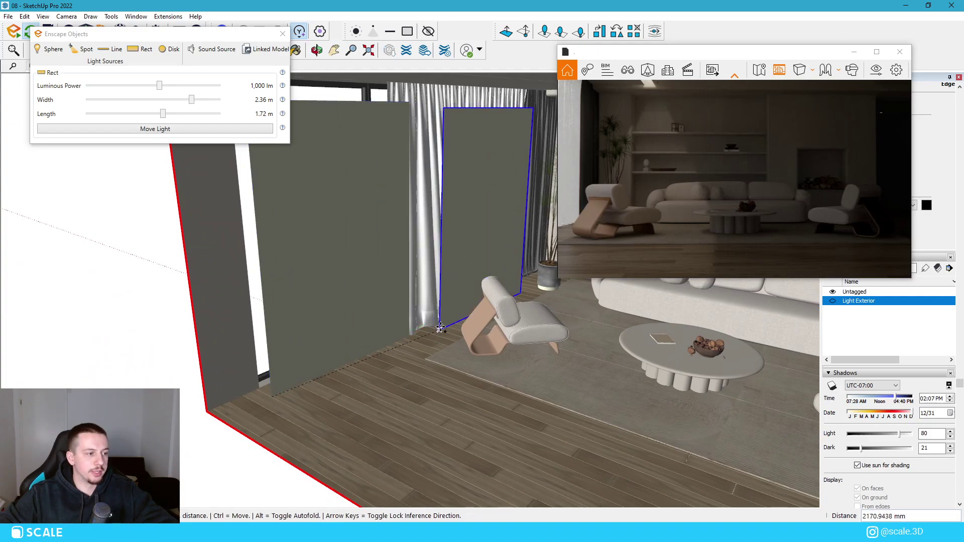
{"action": "scroll", "coordinate": [514, 375], "scroll_direction": "up", "scroll_amount": 5}
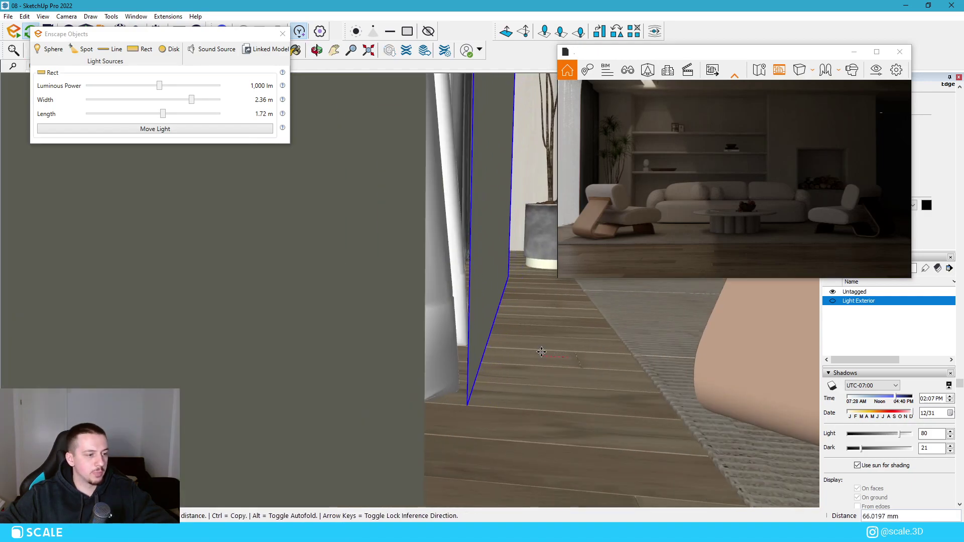
{"action": "middle_click_drag", "start_coordinate": [544, 355], "coordinate": [463, 287]}
{"action": "key", "text": "space"}
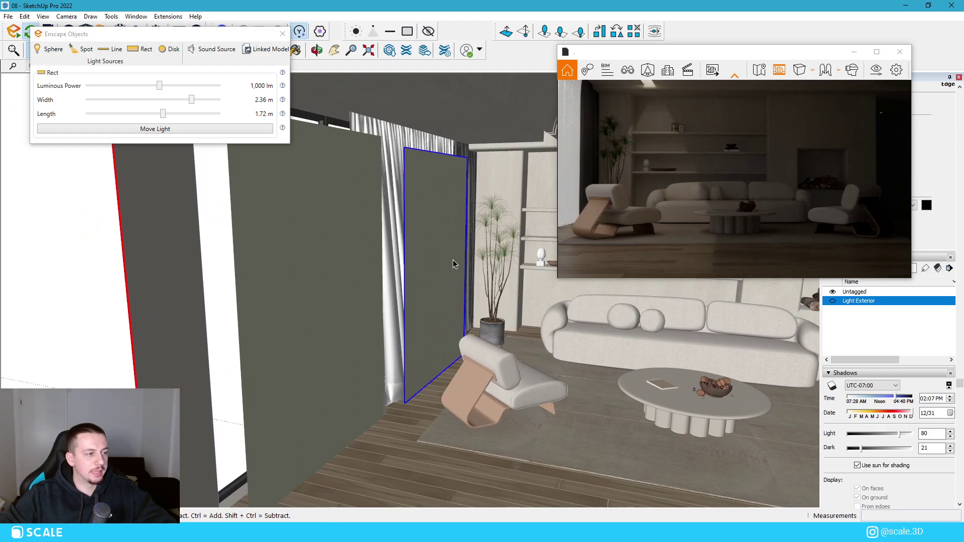
{"action": "left_click", "coordinate": [293, 197]}
{"action": "mouse_move", "coordinate": [159, 85]}
{"action": "left_mouse_down"}
{"action": "mouse_move", "coordinate": [205, 88]}
{"action": "mouse_move", "coordinate": [159, 100]}
{"action": "left_mouse_up"}
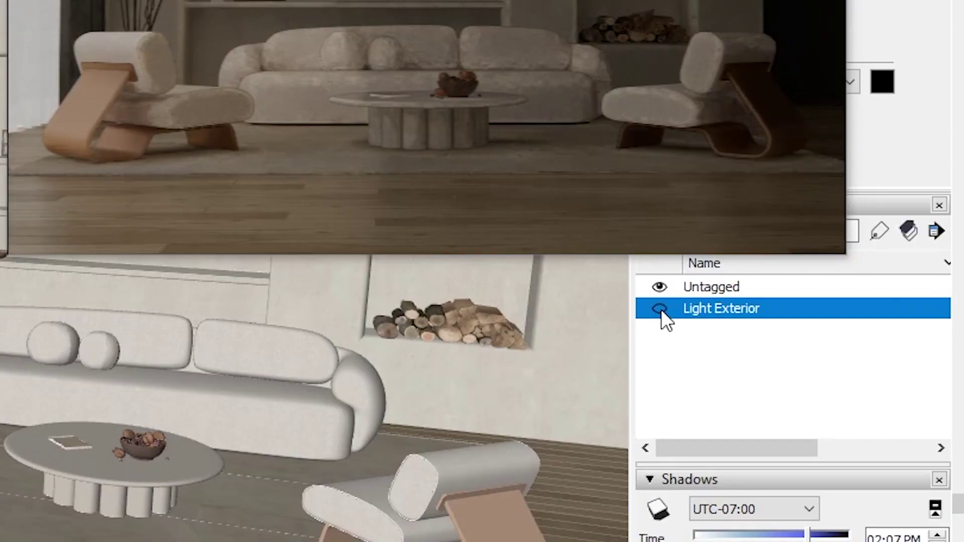
Show the Light Exterior tag and examine its effect in the enlarged render and the light array outside the window.
{"action": "left_click", "coordinate": [660, 309]}
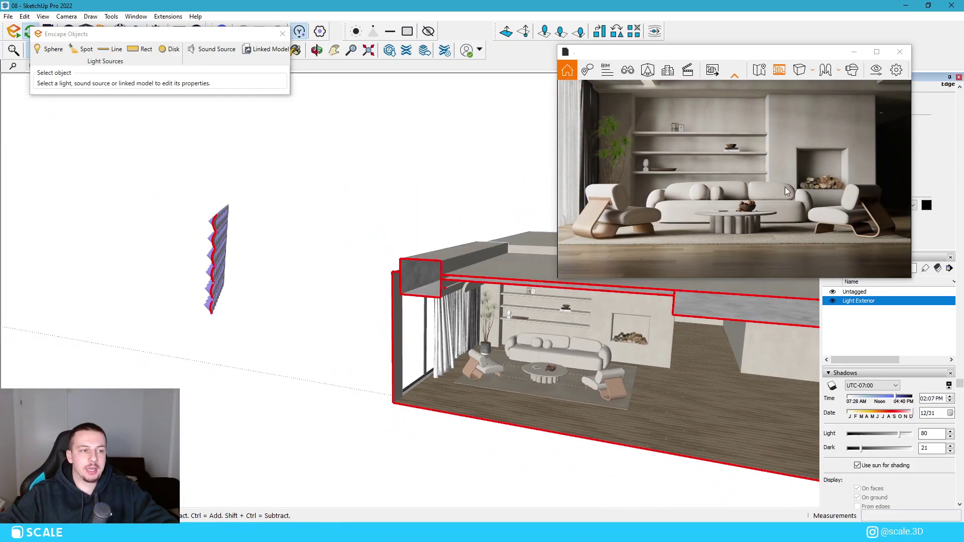
{"action": "left_click", "coordinate": [876, 51]}
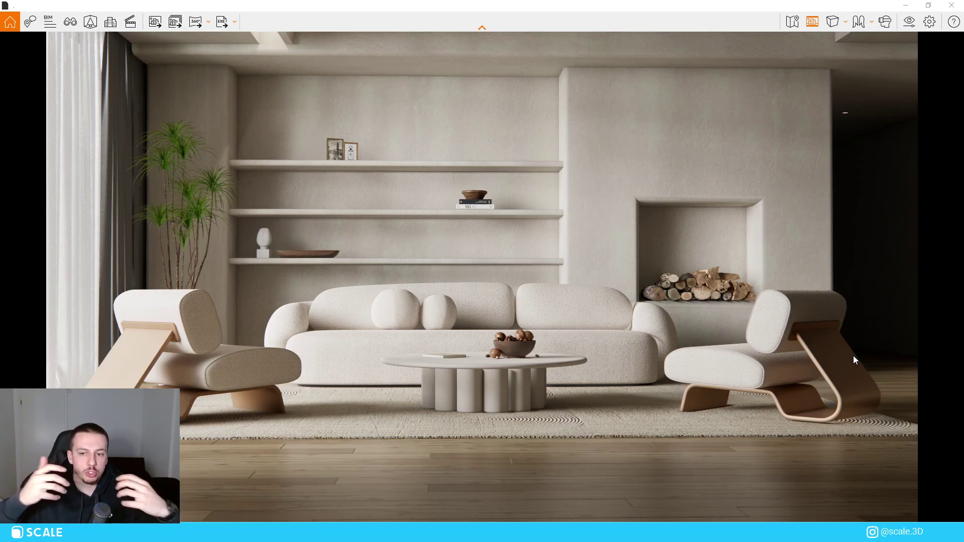
{"action": "left_click", "coordinate": [933, 4]}
{"action": "mouse_move", "coordinate": [300, 306]}
{"action": "middle_mouse_down"}
{"action": "mouse_move", "coordinate": [670, 324]}
{"action": "mouse_move", "coordinate": [623, 371]}
{"action": "mouse_move", "coordinate": [329, 333]}
{"action": "mouse_move", "coordinate": [313, 346]}
{"action": "mouse_move", "coordinate": [198, 314]}
{"action": "mouse_move", "coordinate": [221, 290]}
{"action": "middle_mouse_up"}
{"action": "scroll", "coordinate": [624, 371], "scroll_direction": "down", "scroll_amount": 4}
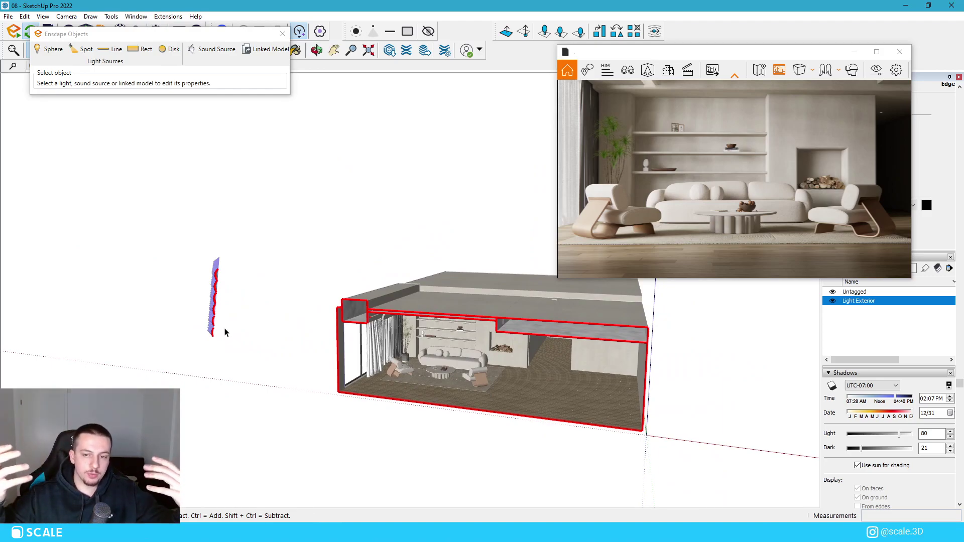
{"action": "scroll", "coordinate": [187, 303], "scroll_direction": "up", "scroll_amount": 3}
{"action": "mouse_move", "coordinate": [668, 407]}
{"action": "middle_mouse_down"}
{"action": "mouse_move", "coordinate": [686, 413]}
{"action": "mouse_move", "coordinate": [643, 415]}
{"action": "middle_mouse_up"}
{"action": "scroll", "coordinate": [461, 309], "scroll_direction": "up", "scroll_amount": 1}
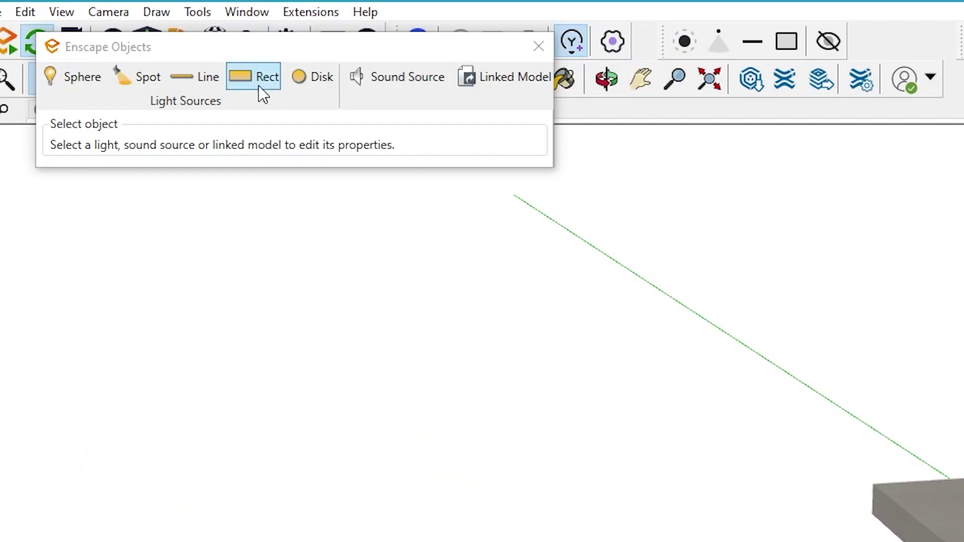
Hide the Light Exterior tag and shift the Enscape Objects window aside to clear the model view.
{"action": "left_click", "coordinate": [152, 73]}
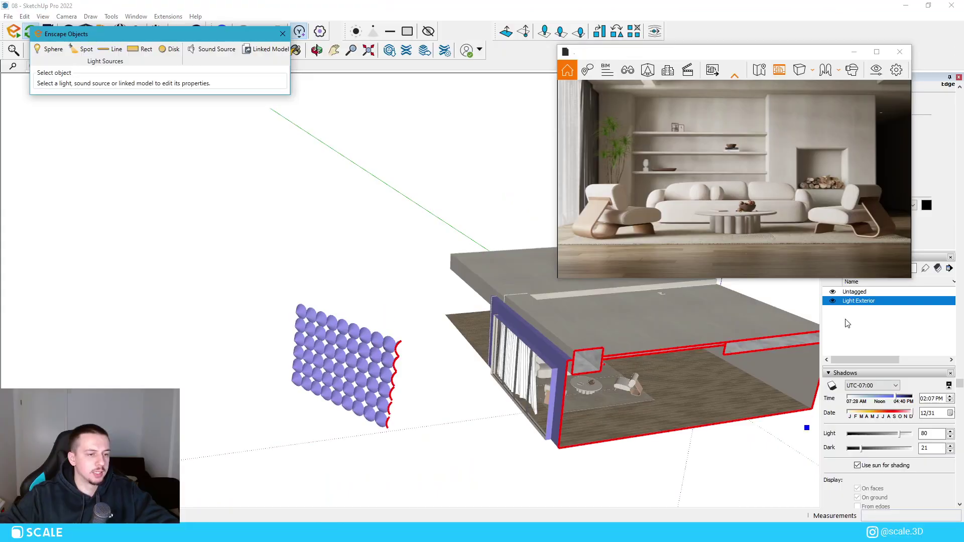
{"action": "left_click", "coordinate": [831, 302]}
{"action": "left_click", "coordinate": [832, 302]}
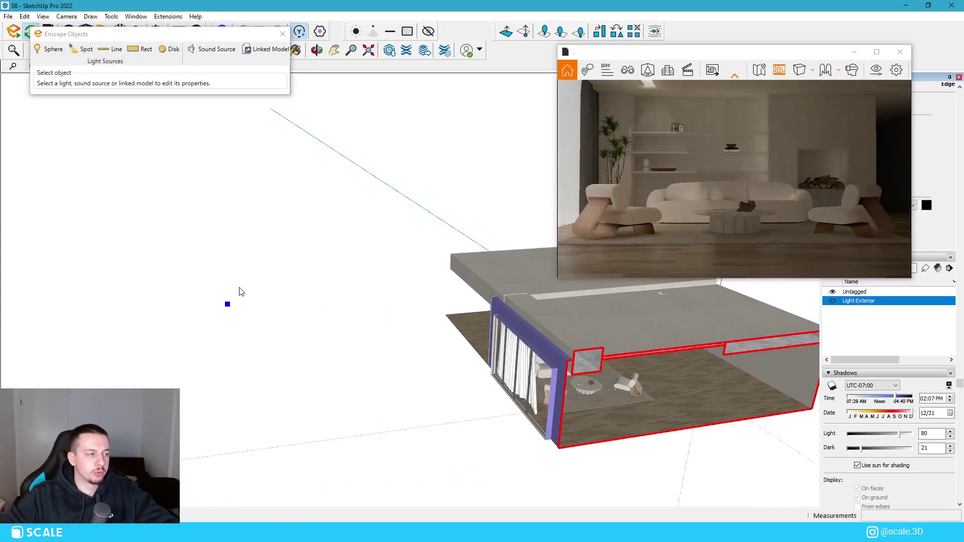
{"action": "left_click_drag", "start_coordinate": [74, 38], "coordinate": [32, 72]}
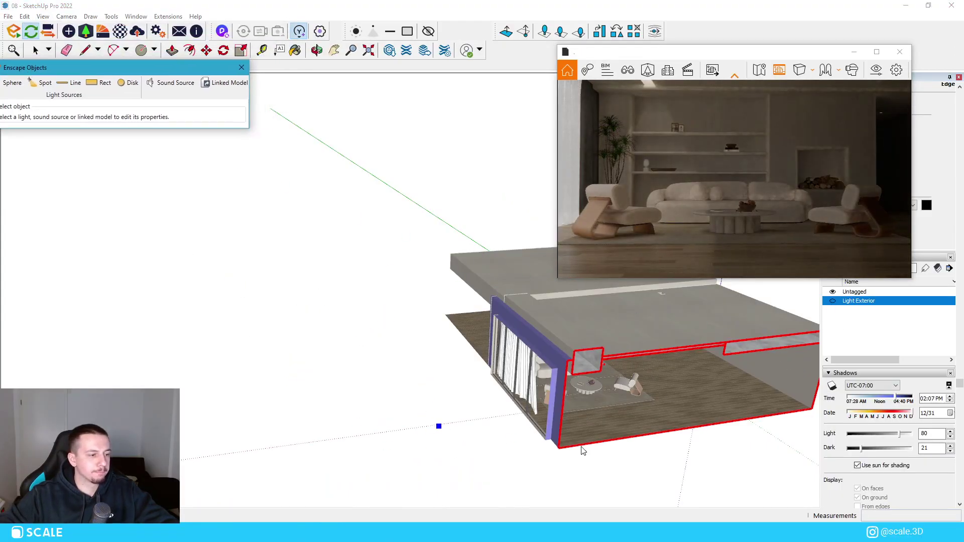
Place a spotlight at the window frame aiming into the room, and move it outside, away from the window.
{"action": "scroll", "coordinate": [616, 453], "scroll_direction": "up", "scroll_amount": 5}
{"action": "middle_click_drag", "start_coordinate": [390, 414], "coordinate": [239, 243]}
{"action": "scroll", "coordinate": [239, 243], "scroll_direction": "up", "scroll_amount": 4}
{"action": "scroll", "coordinate": [326, 301], "scroll_direction": "down", "scroll_amount": 4}
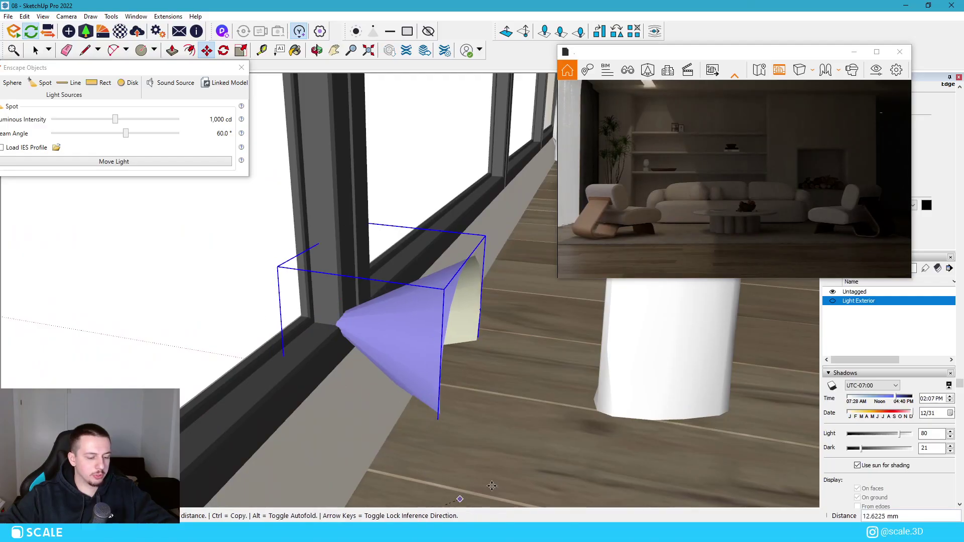
{"action": "scroll", "coordinate": [586, 441], "scroll_direction": "down", "scroll_amount": 5}
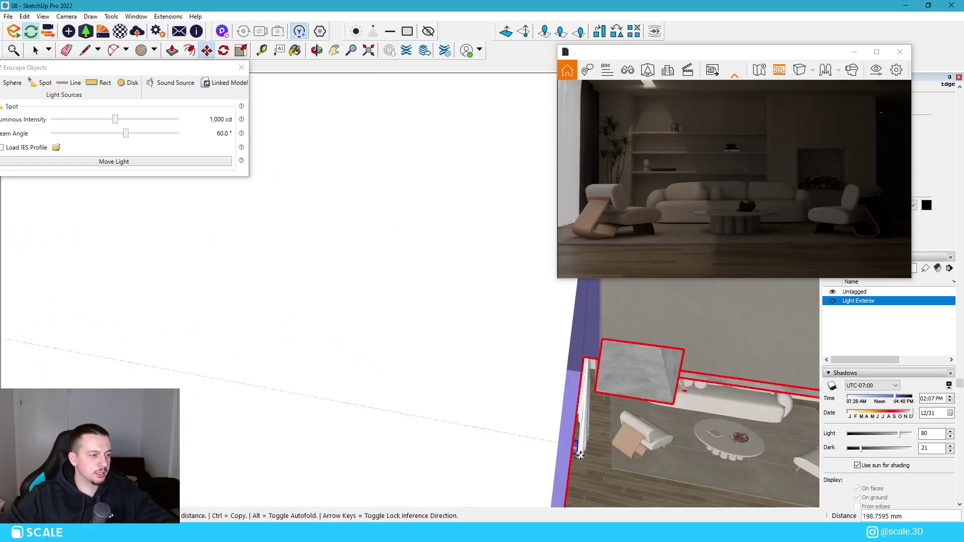
{"action": "left_click", "coordinate": [429, 433]}
{"action": "scroll", "coordinate": [426, 433], "scroll_direction": "up", "scroll_amount": 2}
Raise the spotlight vertically in front of the curtained window and set its beam angle to 90°.
{"action": "left_click", "coordinate": [429, 431]}
{"action": "key", "text": "Up"}
{"action": "scroll", "coordinate": [428, 406], "scroll_direction": "up", "scroll_amount": 2}
{"action": "scroll", "coordinate": [437, 394], "scroll_direction": "down", "scroll_amount": 1}
{"action": "scroll", "coordinate": [518, 399], "scroll_direction": "up", "scroll_amount": 2}
{"action": "left_click", "coordinate": [668, 391]}
{"action": "left_click_drag", "start_coordinate": [122, 137], "coordinate": [286, 225]}
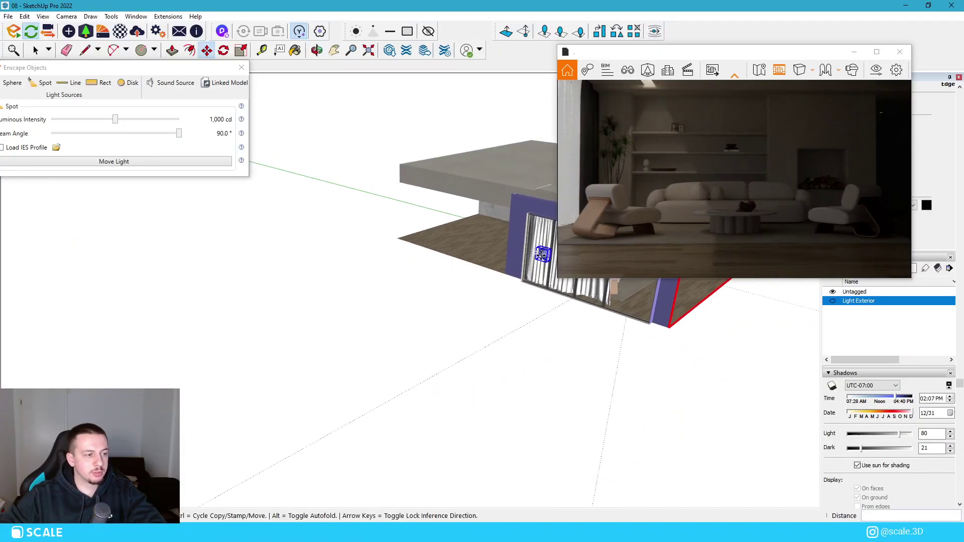
Lower the spotlight and fine-tune its position outside the curtained window.
{"action": "left_click", "coordinate": [540, 253]}
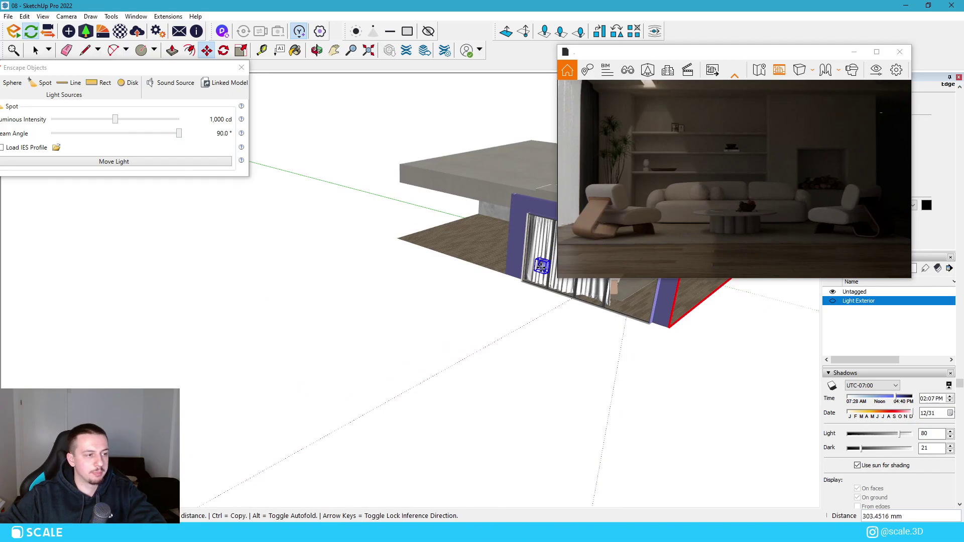
{"action": "left_click", "coordinate": [541, 274]}
{"action": "middle_click_drag", "start_coordinate": [540, 307], "coordinate": [471, 352]}
{"action": "scroll", "coordinate": [470, 350], "scroll_direction": "up", "scroll_amount": 4}
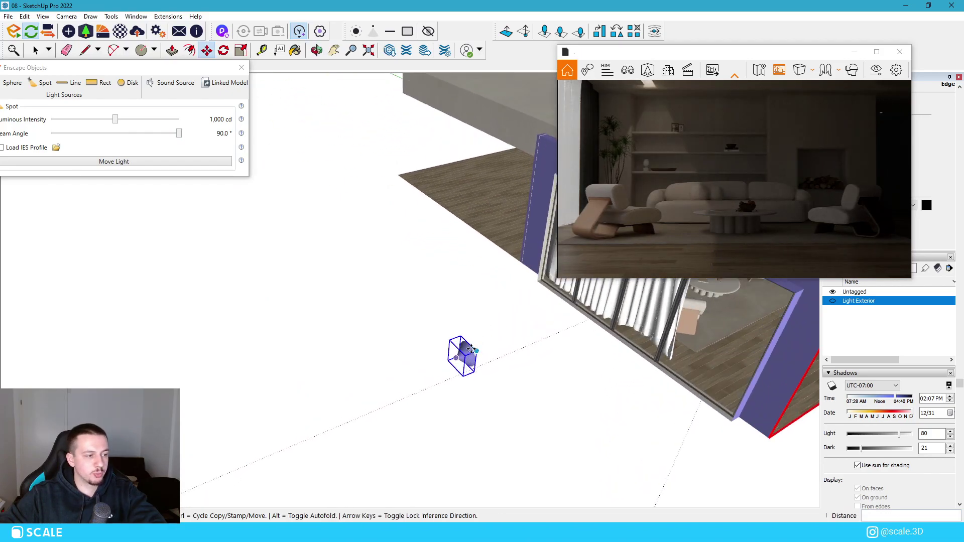
{"action": "scroll", "coordinate": [469, 349], "scroll_direction": "up", "scroll_amount": 2}
{"action": "left_click", "coordinate": [470, 350]}
{"action": "left_click", "coordinate": [484, 358]}
Rotate the spotlight so that it tilts slightly downward toward the window.
{"action": "middle_click_drag", "start_coordinate": [483, 358], "coordinate": [436, 310]}
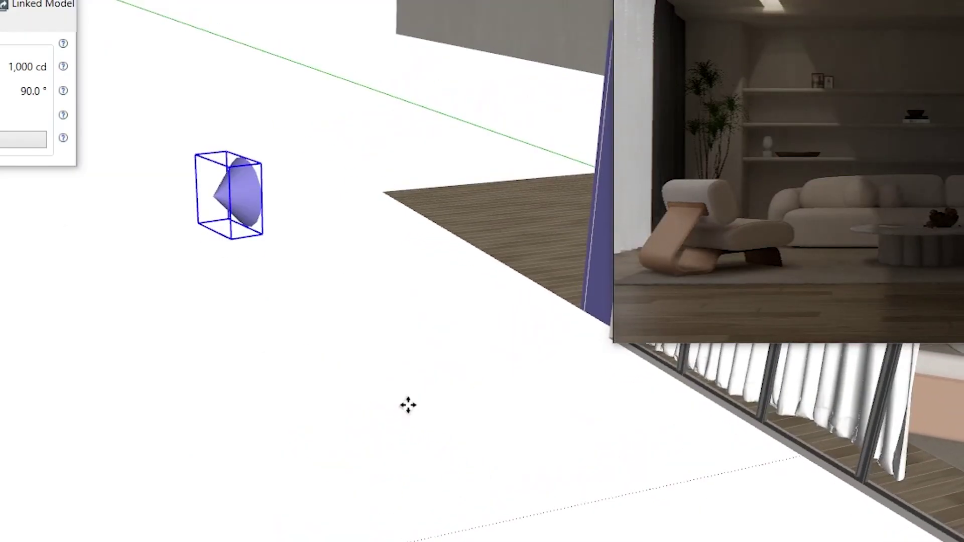
{"action": "left_click", "coordinate": [245, 174]}
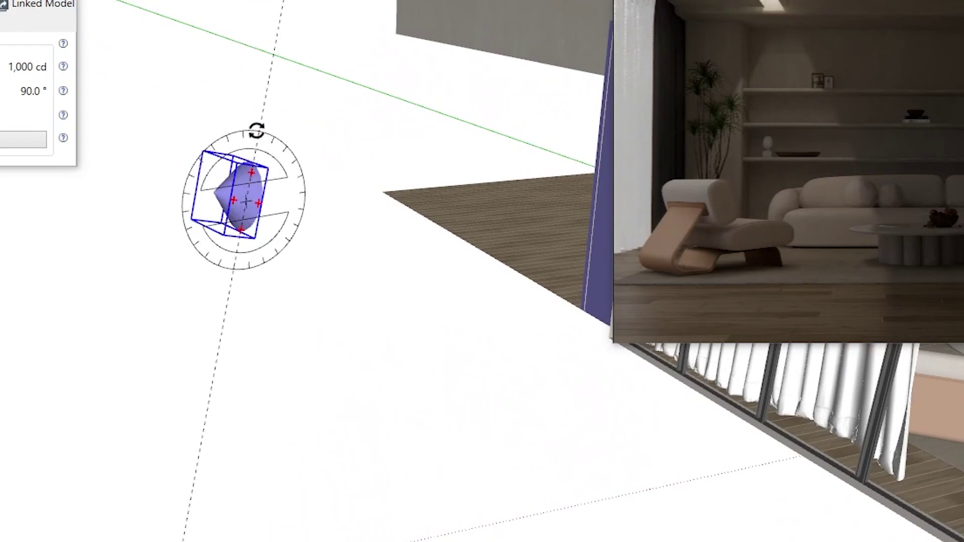
{"action": "left_click", "coordinate": [256, 99]}
Copy the spotlight about 311 mm along the green axis and repeat the copy as a 7x linear array.
{"action": "middle_click_drag", "start_coordinate": [234, 325], "coordinate": [488, 323]}
{"action": "key", "text": "ctrl"}
{"action": "left_click", "coordinate": [482, 314]}
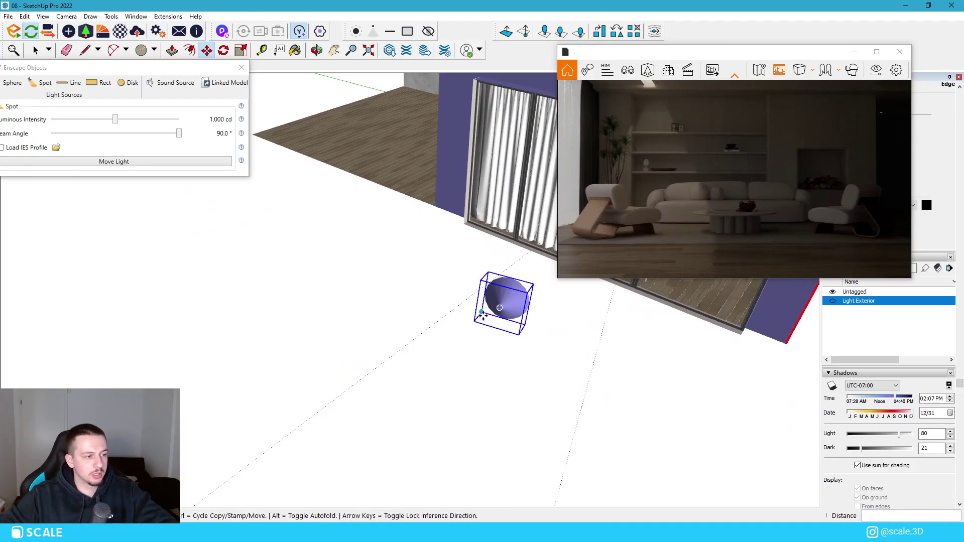
{"action": "left_click", "coordinate": [481, 312]}
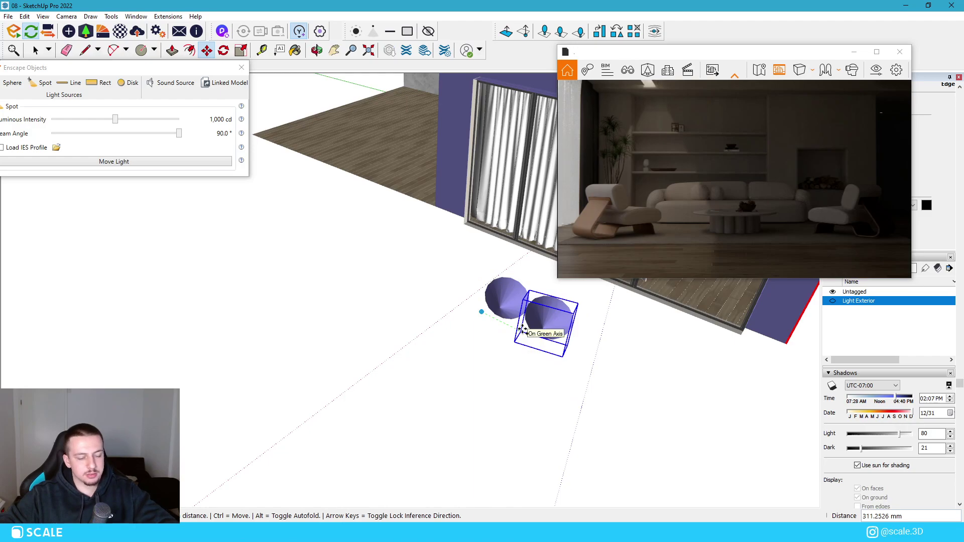
{"action": "left_click", "coordinate": [522, 329]}
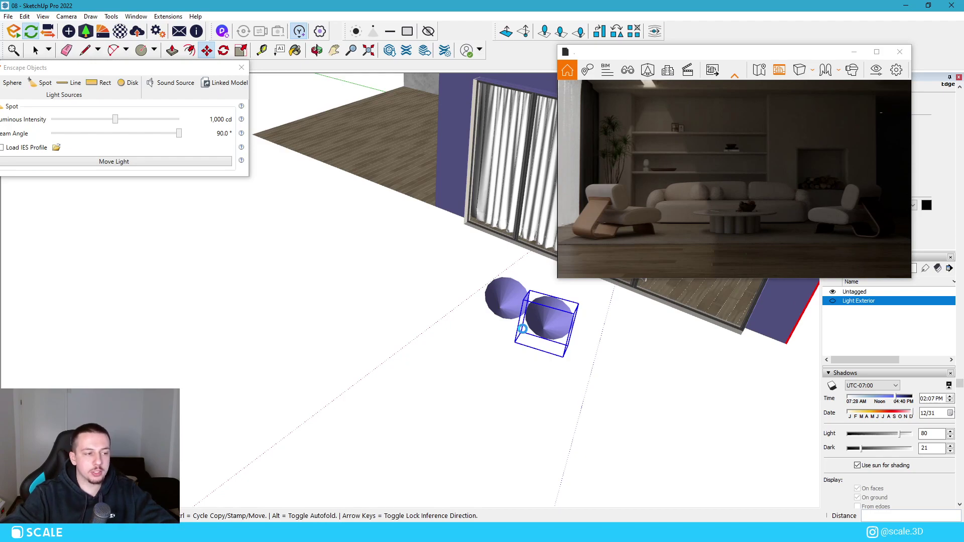
{"action": "type", "text": "7"}
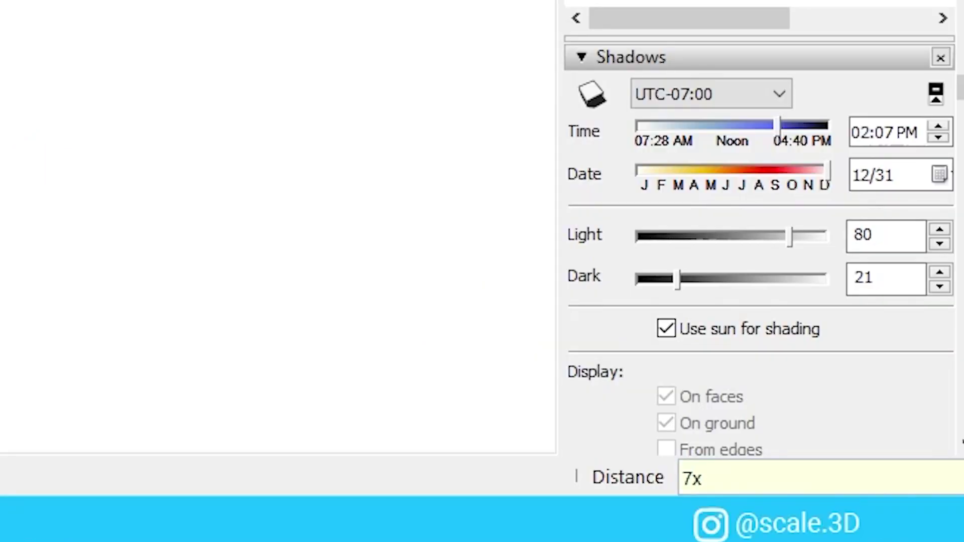
{"action": "type", "text": "x"}
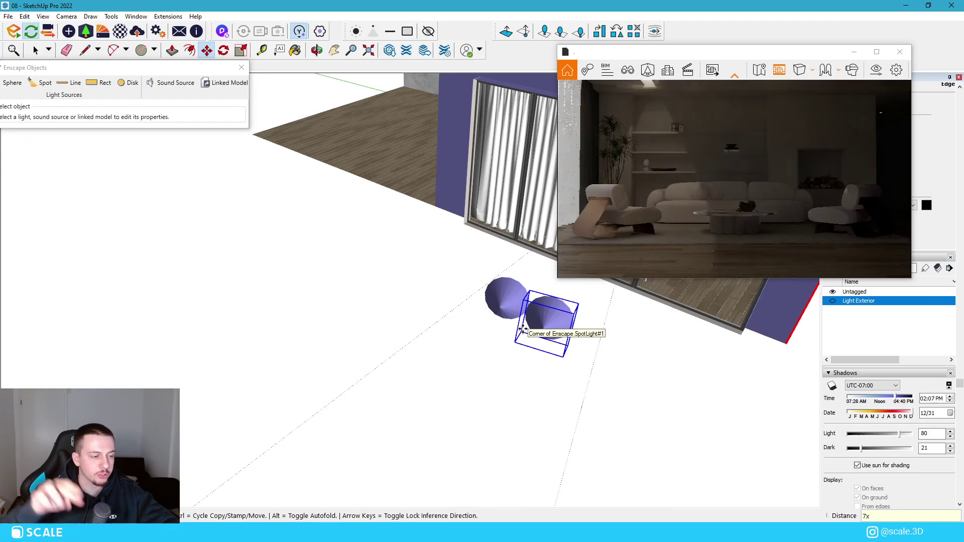
{"action": "key", "text": "Return"}
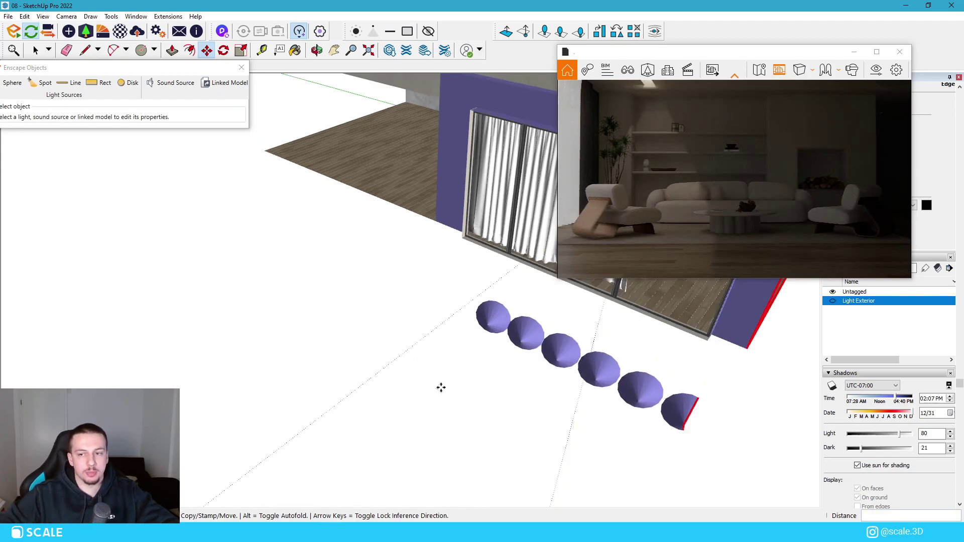
Select the row of spotlights, copy it vertically one row away and repeat the copy as a 7x array.
{"action": "scroll", "coordinate": [438, 388], "scroll_direction": "down", "scroll_amount": 6}
{"action": "middle_click_drag", "start_coordinate": [407, 381], "coordinate": [628, 349]}
{"action": "key", "text": "space"}
{"action": "left_click_drag", "start_coordinate": [694, 357], "coordinate": [649, 358]}
{"action": "left_click_drag", "start_coordinate": [586, 325], "coordinate": [585, 322]}
{"action": "scroll", "coordinate": [587, 321], "scroll_direction": "up", "scroll_amount": 6}
{"action": "scroll", "coordinate": [523, 341], "scroll_direction": "down", "scroll_amount": 6}
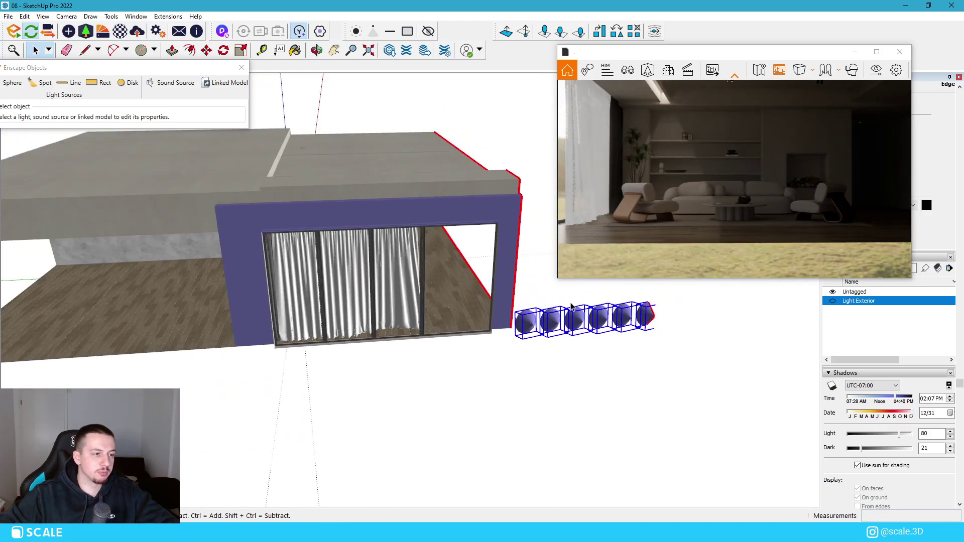
{"action": "scroll", "coordinate": [537, 344], "scroll_direction": "down", "scroll_amount": 1}
{"action": "middle_click_drag", "start_coordinate": [537, 344], "coordinate": [542, 334]}
{"action": "key", "text": "m"}
{"action": "key", "text": "ctrl"}
{"action": "left_click", "coordinate": [541, 313]}
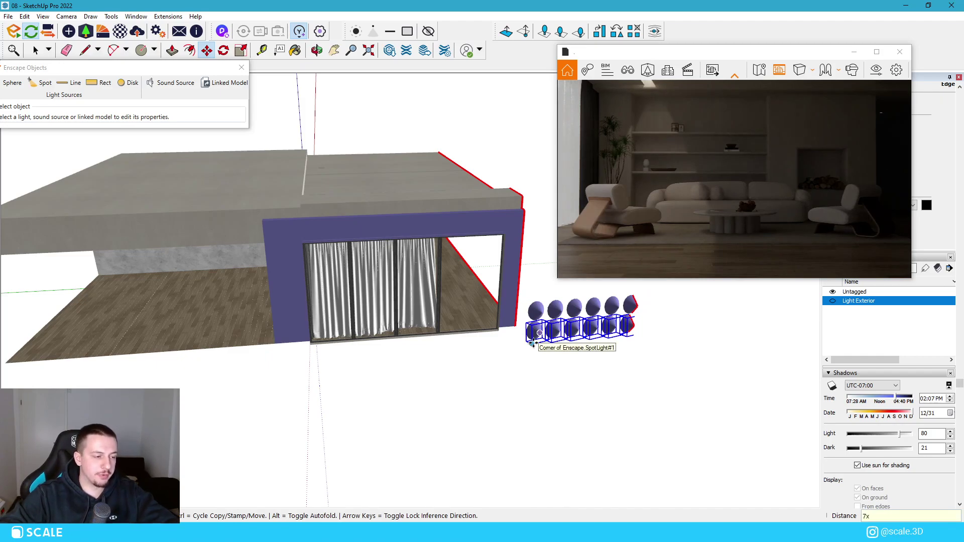
{"action": "key", "text": "Return"}
Select the entire spotlight grid and move it parallel to the window wall, clear of the section cut.
{"action": "key", "text": "space"}
{"action": "middle_click_drag", "start_coordinate": [561, 400], "coordinate": [582, 396]}
{"action": "left_click_drag", "start_coordinate": [541, 276], "coordinate": [538, 273]}
{"action": "middle_click_drag", "start_coordinate": [535, 321], "coordinate": [495, 436]}
{"action": "scroll", "coordinate": [613, 360], "scroll_direction": "down", "scroll_amount": 4}
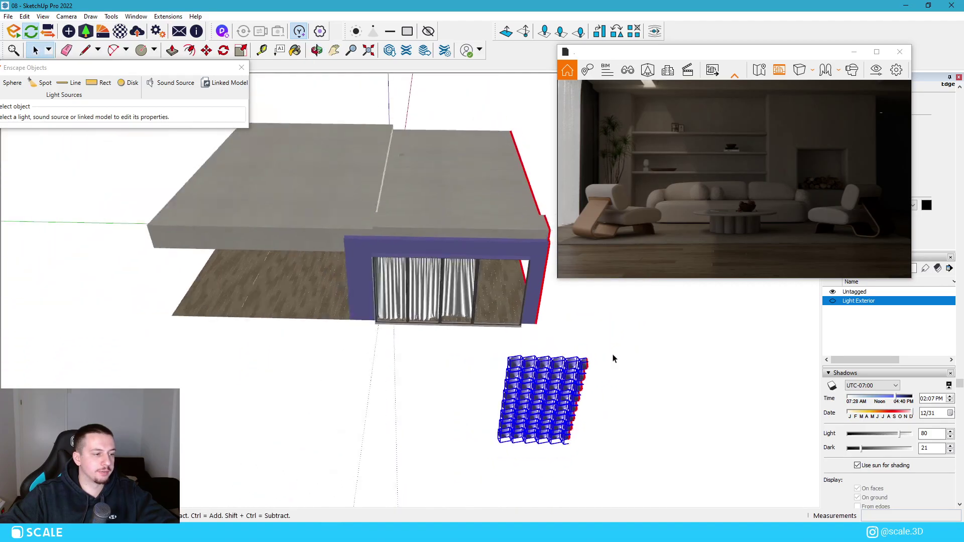
{"action": "scroll", "coordinate": [613, 360], "scroll_direction": "up", "scroll_amount": 1}
{"action": "key", "text": "m"}
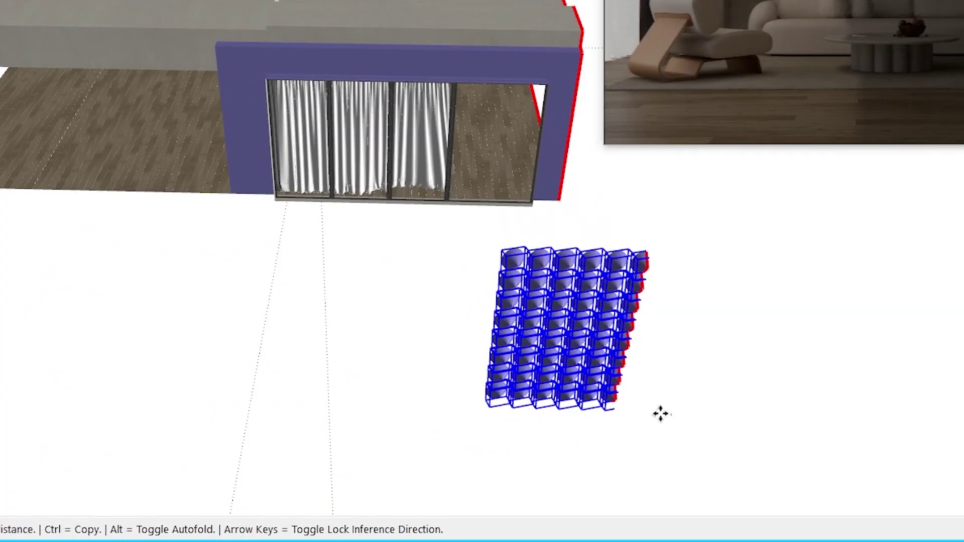
{"action": "left_click", "coordinate": [632, 418]}
{"action": "key", "text": "space"}
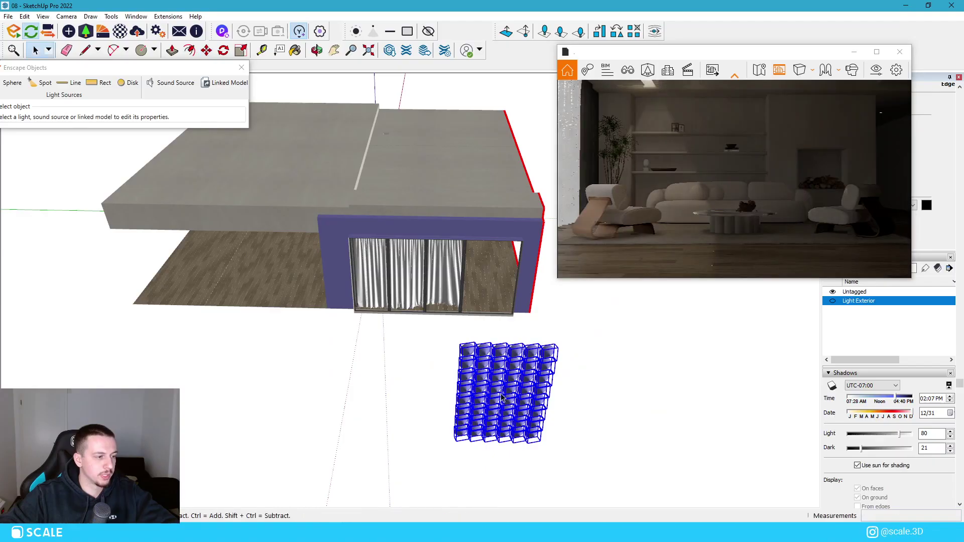
Raise the spotlights' luminous intensity to 36,088 cd and enlarge the render view to full screen.
{"action": "left_click", "coordinate": [507, 304]}
{"action": "left_click_drag", "start_coordinate": [115, 121], "coordinate": [125, 121]}
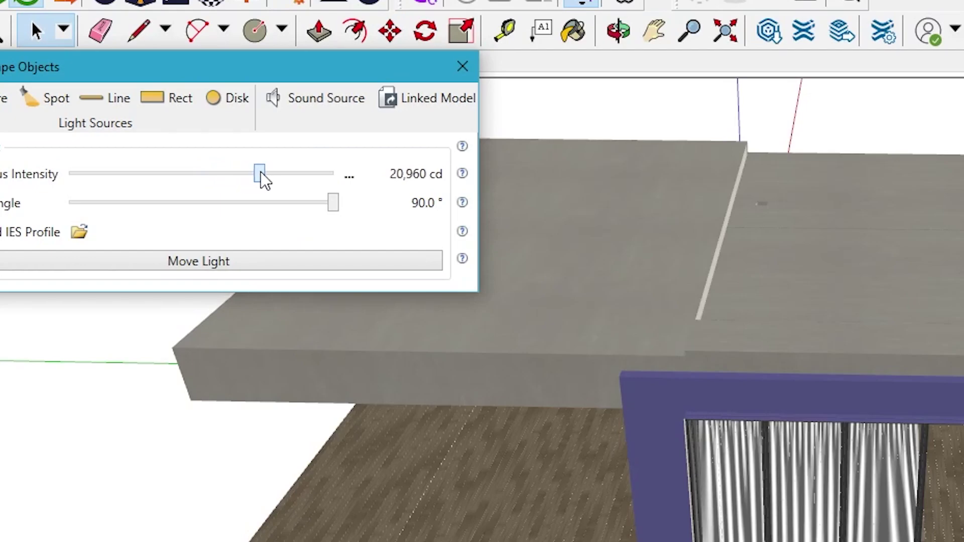
{"action": "left_click_drag", "start_coordinate": [261, 171], "coordinate": [262, 172]}
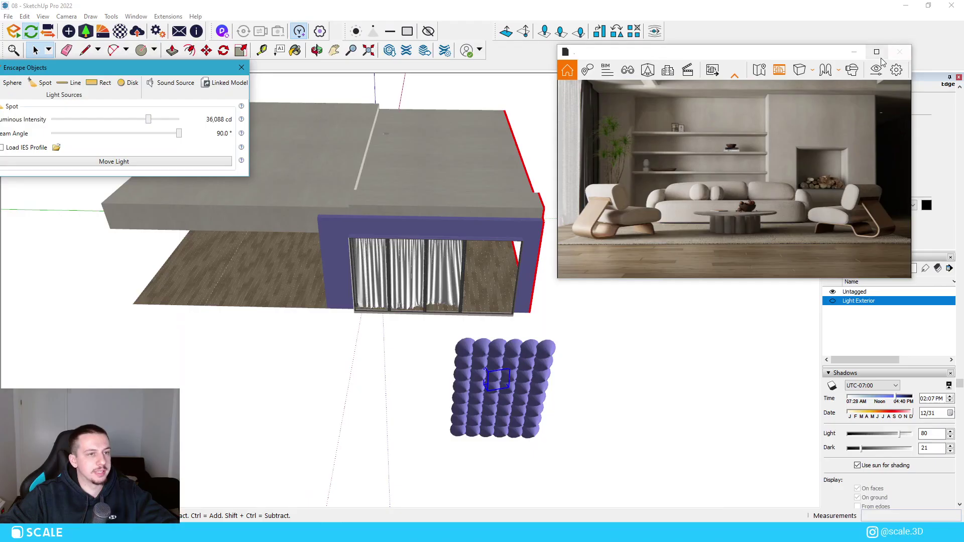
{"action": "left_click", "coordinate": [878, 50]}
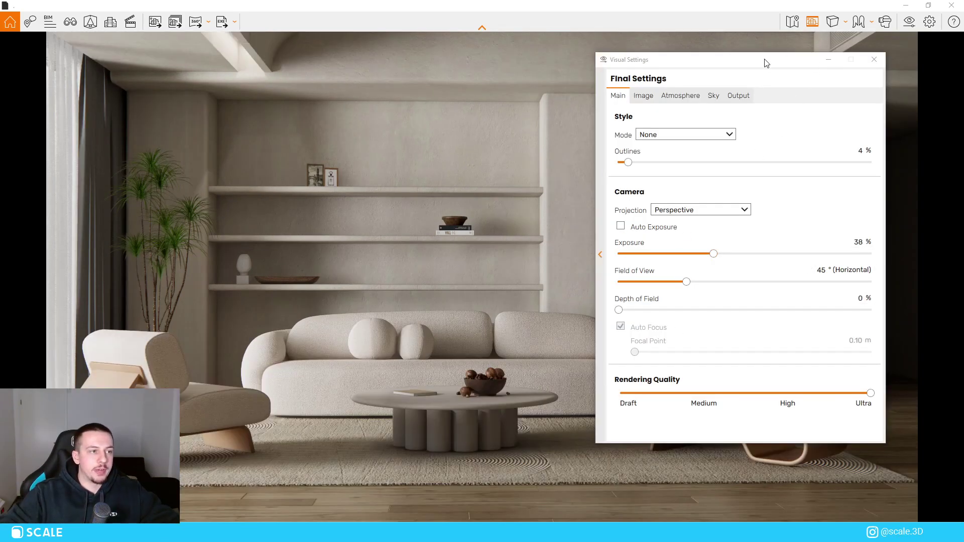
Switch the Visual Settings to the Started Settings preset and set the camera exposure to 48 %.
{"action": "left_click_drag", "start_coordinate": [766, 63], "coordinate": [788, 56]}
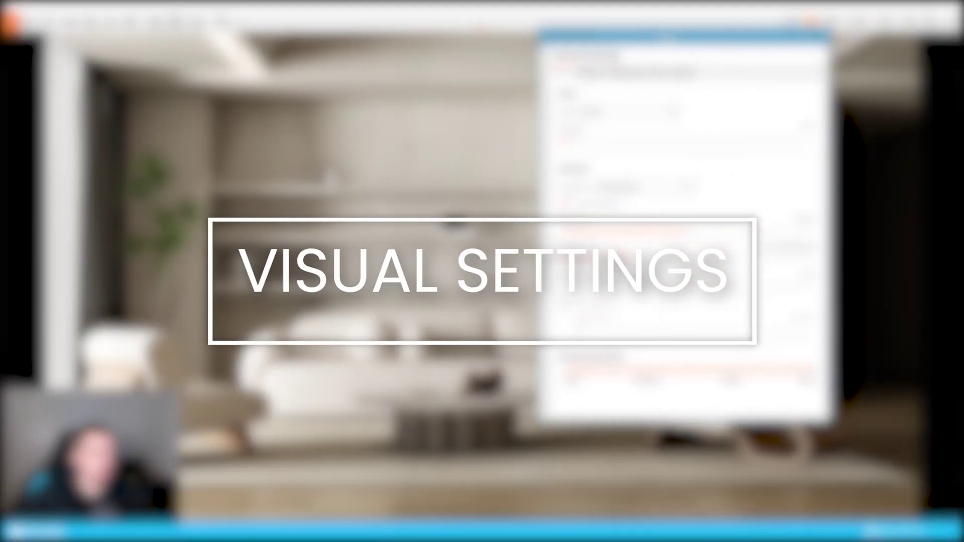
{"action": "left_click_drag", "start_coordinate": [696, 38], "coordinate": [759, 38]}
{"action": "left_click", "coordinate": [598, 250]}
{"action": "left_click_drag", "start_coordinate": [714, 278], "coordinate": [712, 278]}
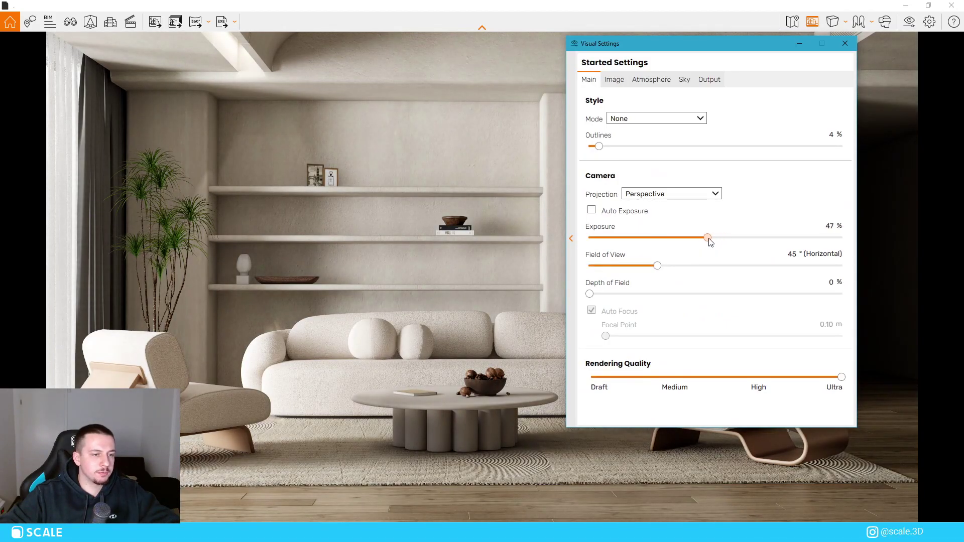
Try 10 % outlines on the render and set the outlines to 0 %.
{"action": "left_click_drag", "start_coordinate": [739, 44], "coordinate": [611, 42]}
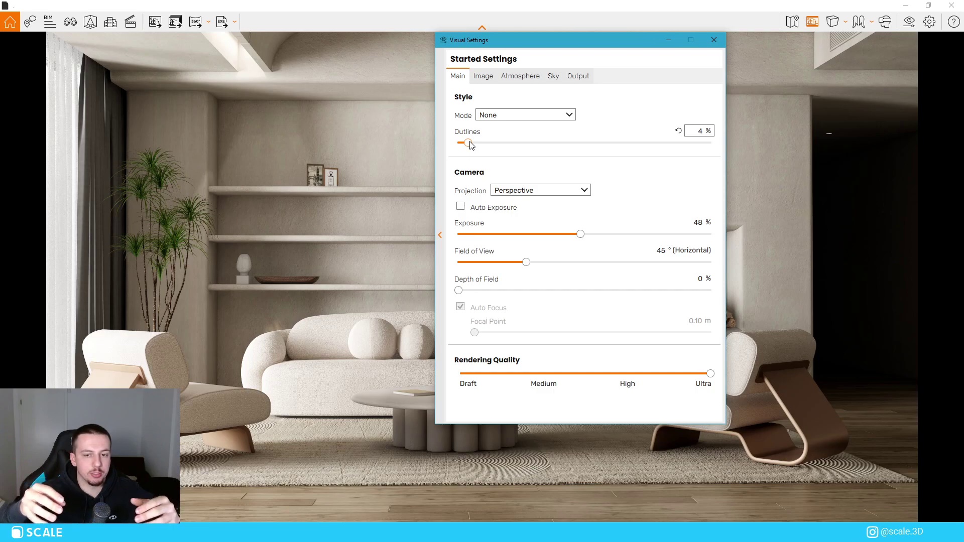
{"action": "left_click_drag", "start_coordinate": [468, 144], "coordinate": [487, 152]}
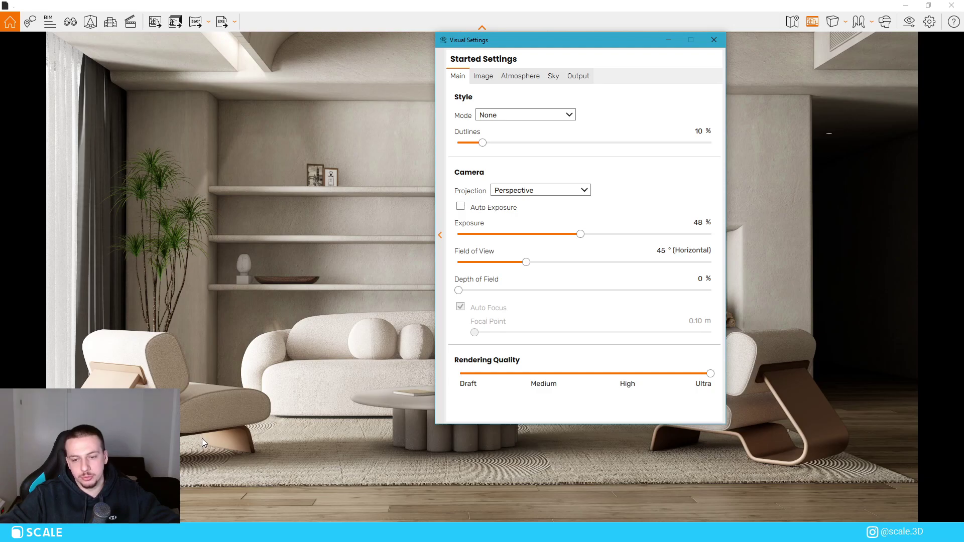
{"action": "left_click_drag", "start_coordinate": [482, 142], "coordinate": [452, 148]}
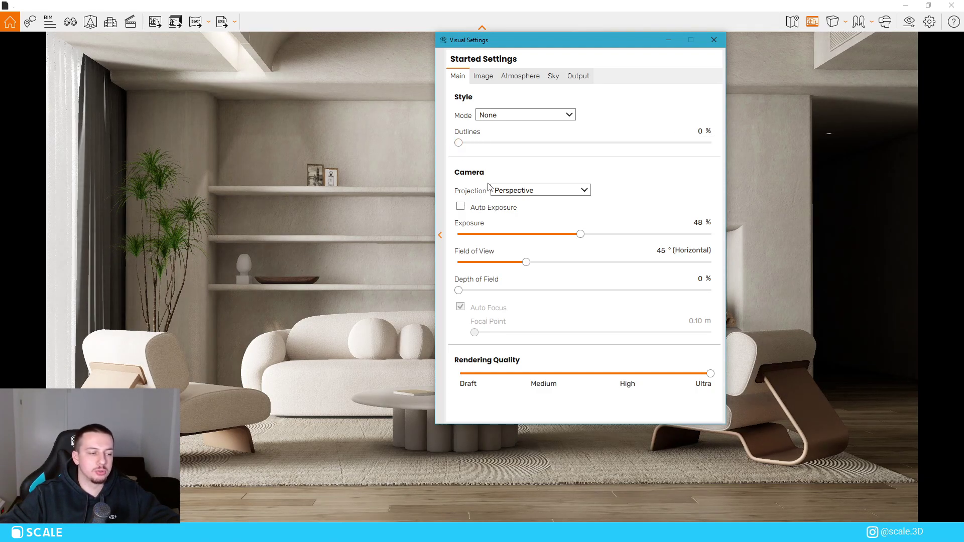
Turn off Auto Contrast in the image corrections, lower the shadows and check the unobstructed render.
{"action": "left_click", "coordinate": [486, 76]}
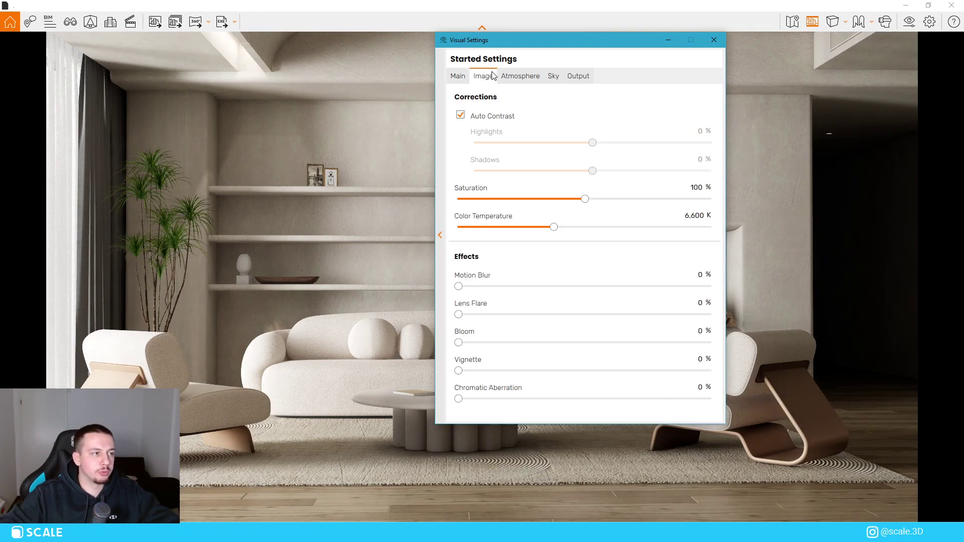
{"action": "left_click_drag", "start_coordinate": [504, 46], "coordinate": [543, 84]}
{"action": "left_click", "coordinate": [547, 156]}
{"action": "left_click_drag", "start_coordinate": [633, 208], "coordinate": [574, 208]}
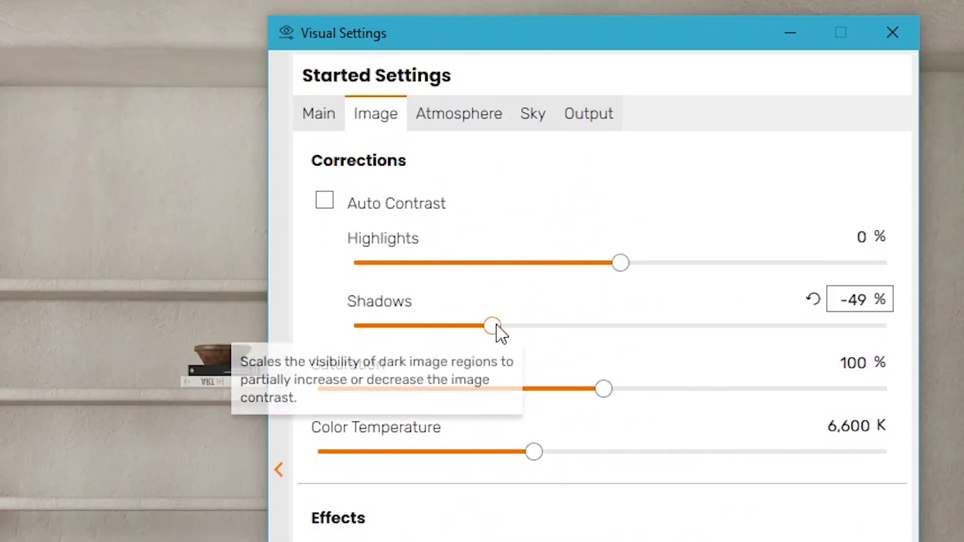
{"action": "left_click_drag", "start_coordinate": [499, 329], "coordinate": [476, 345]}
{"action": "left_click_drag", "start_coordinate": [471, 335], "coordinate": [577, 344]}
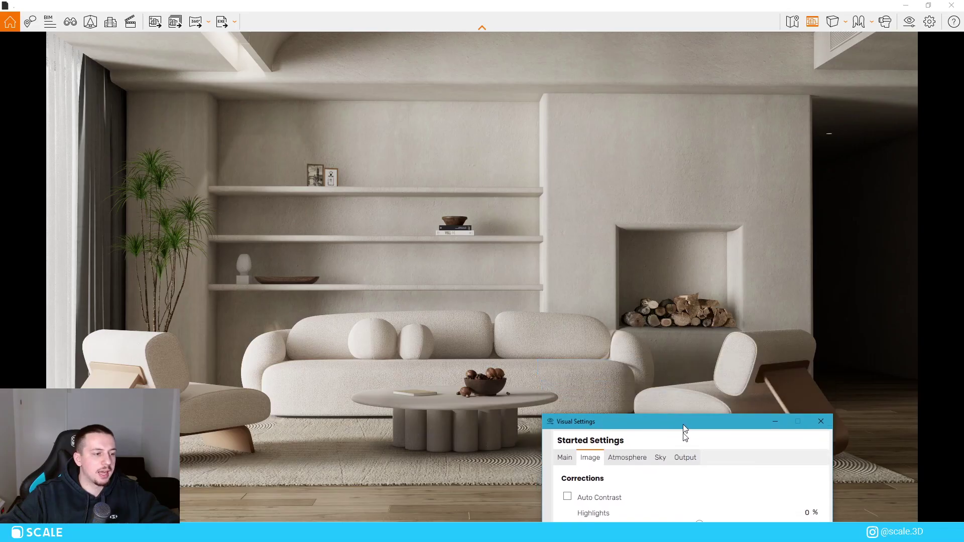
{"action": "left_click_drag", "start_coordinate": [682, 423], "coordinate": [798, 70]}
Set the image corrections to 20 % highlights, -60 % shadows and 110 % saturation.
{"action": "left_click", "coordinate": [722, 143]}
{"action": "left_click_drag", "start_coordinate": [763, 37], "coordinate": [476, 140]}
{"action": "left_click", "coordinate": [701, 135]}
{"action": "left_click_drag", "start_coordinate": [531, 273], "coordinate": [462, 275]}
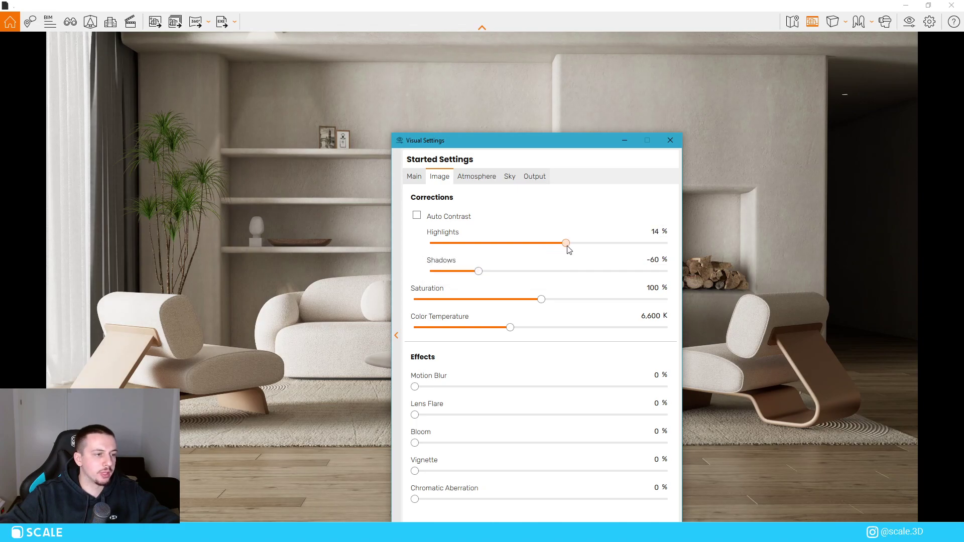
{"action": "left_click_drag", "start_coordinate": [569, 143], "coordinate": [661, 117]}
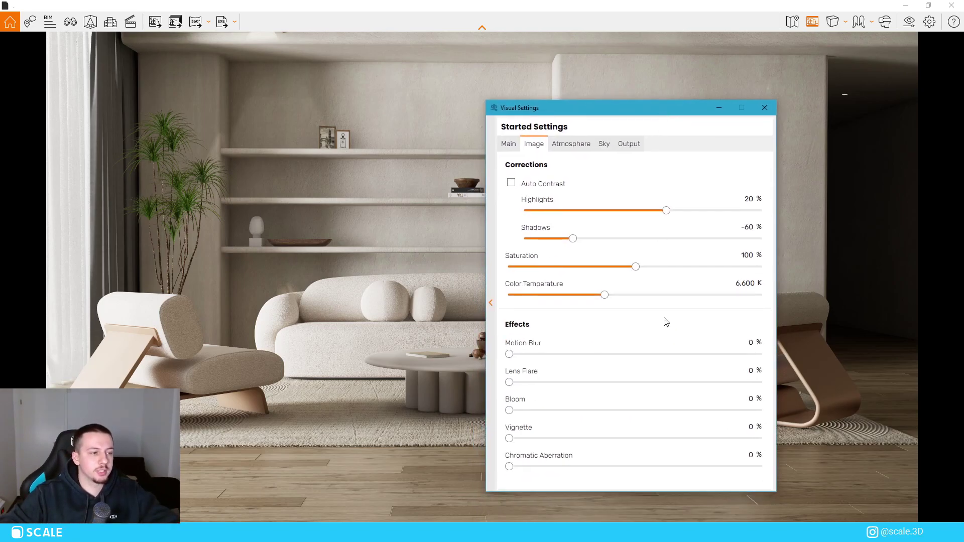
{"action": "left_click_drag", "start_coordinate": [637, 271], "coordinate": [649, 273]}
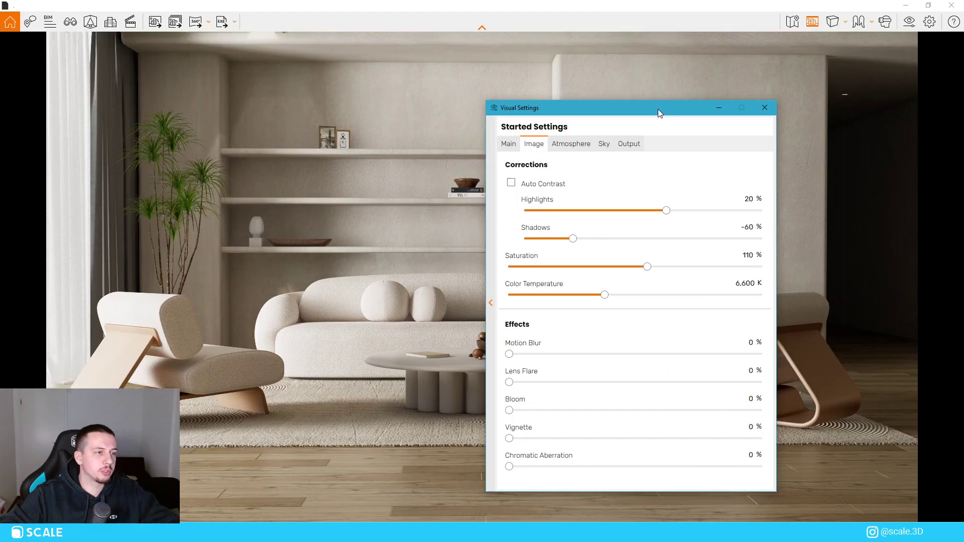
Try a sun brightness of 290 % in the atmosphere illumination and set the sun brightness to 0 %.
{"action": "left_click_drag", "start_coordinate": [657, 112], "coordinate": [727, 190]}
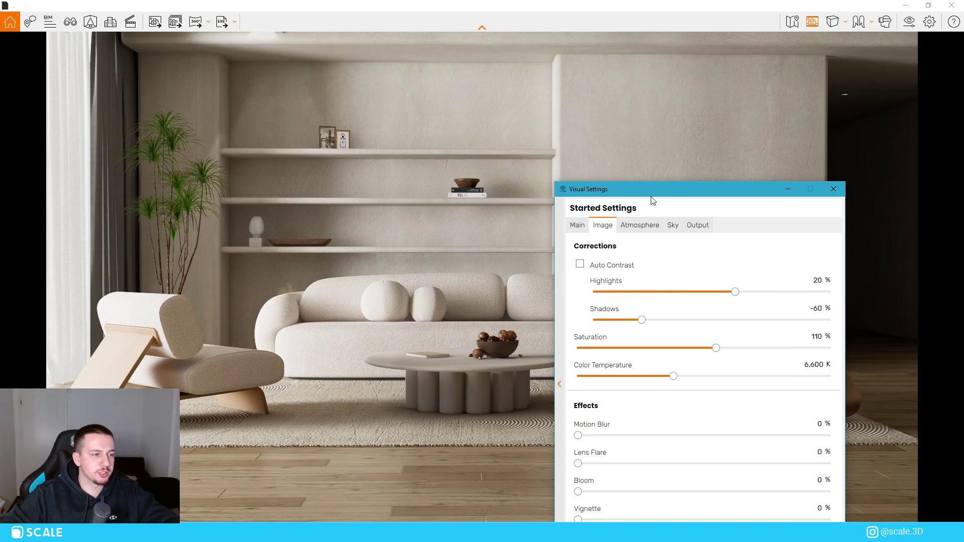
{"action": "left_click_drag", "start_coordinate": [650, 195], "coordinate": [673, 111]}
{"action": "left_click", "coordinate": [675, 149]}
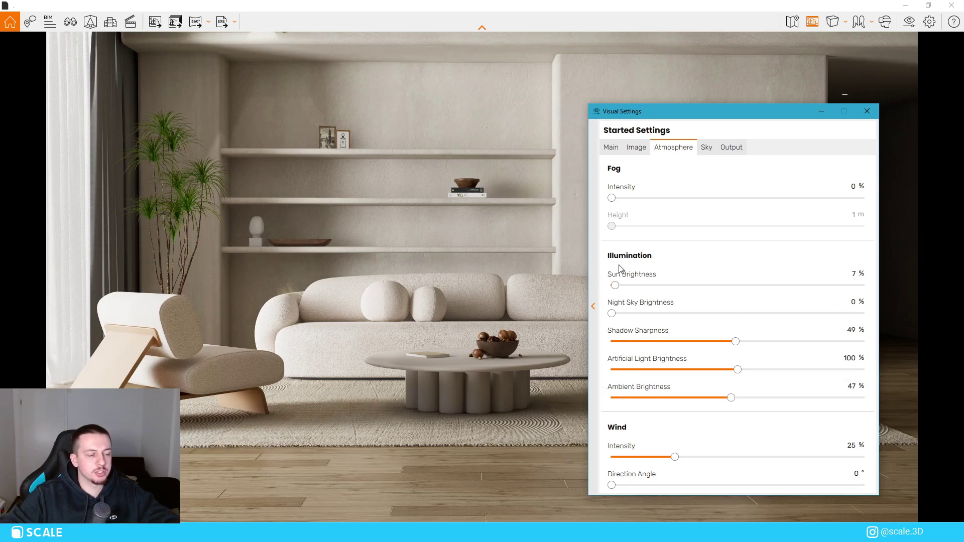
{"action": "left_click_drag", "start_coordinate": [615, 286], "coordinate": [789, 293]}
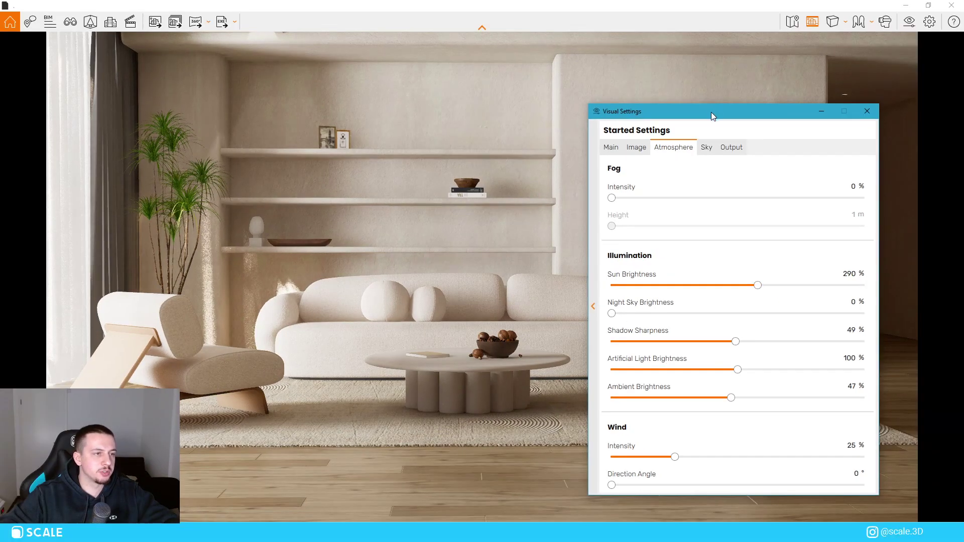
{"action": "left_click_drag", "start_coordinate": [711, 112], "coordinate": [774, 98]}
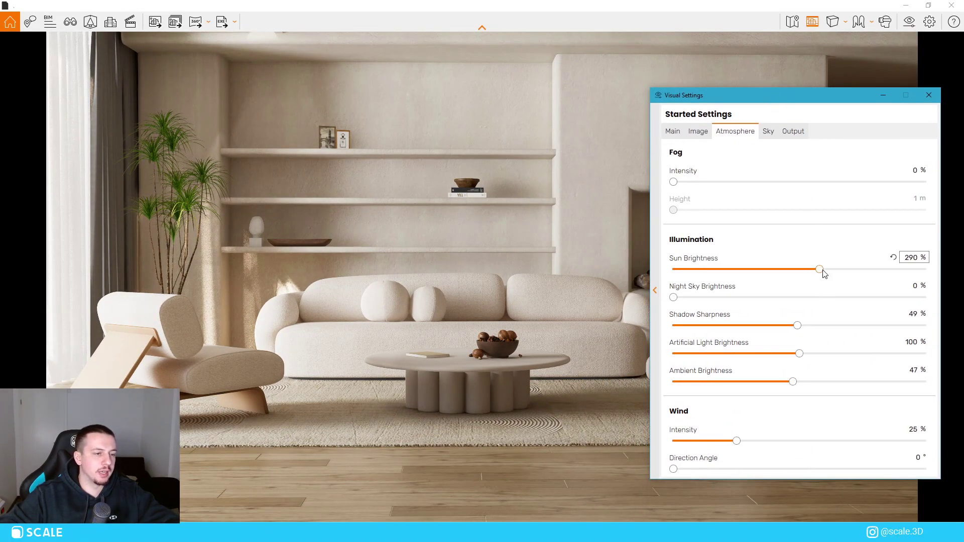
{"action": "left_click_drag", "start_coordinate": [820, 270], "coordinate": [671, 269]}
{"action": "left_click_drag", "start_coordinate": [751, 103], "coordinate": [719, 131]}
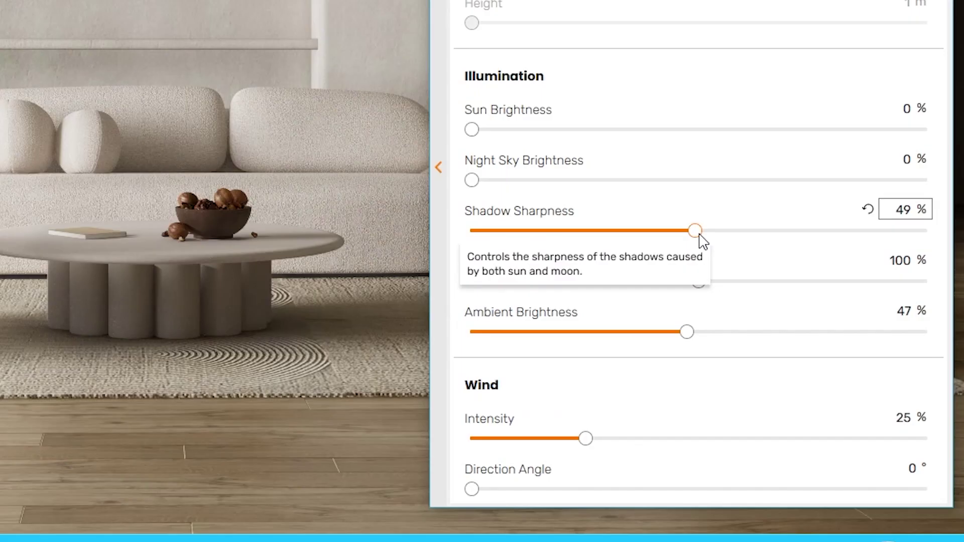
Set the shadow sharpness to 20 %, and try 100 % ambient brightness before setting it to 49 %.
{"action": "left_click_drag", "start_coordinate": [700, 235], "coordinate": [320, 224]}
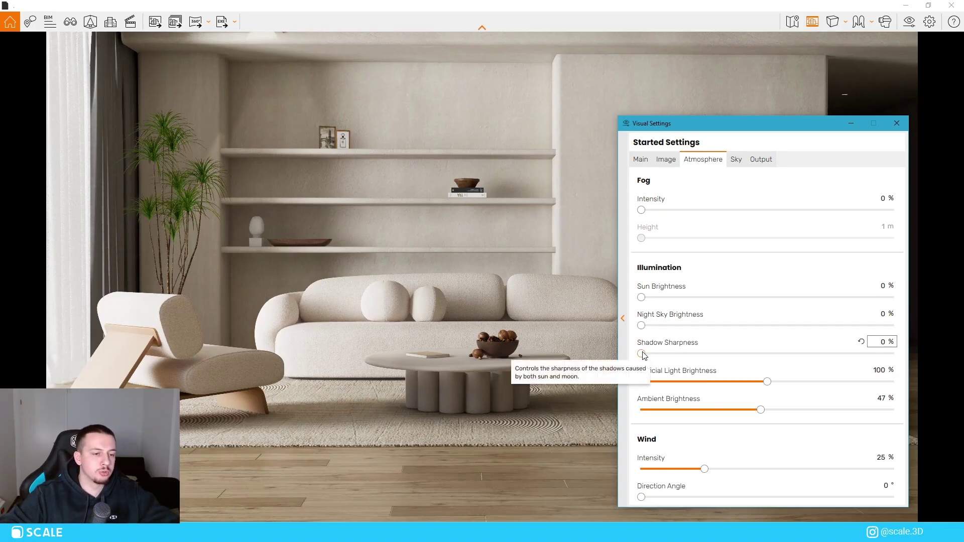
{"action": "left_click_drag", "start_coordinate": [642, 354], "coordinate": [693, 354]}
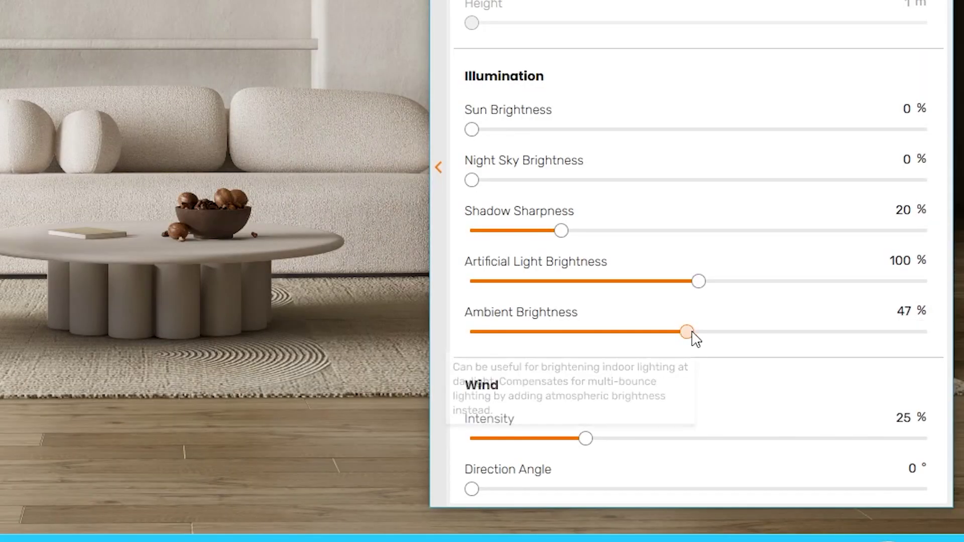
{"action": "left_click_drag", "start_coordinate": [763, 411], "coordinate": [851, 412]}
{"action": "left_click_drag", "start_coordinate": [852, 336], "coordinate": [944, 346]}
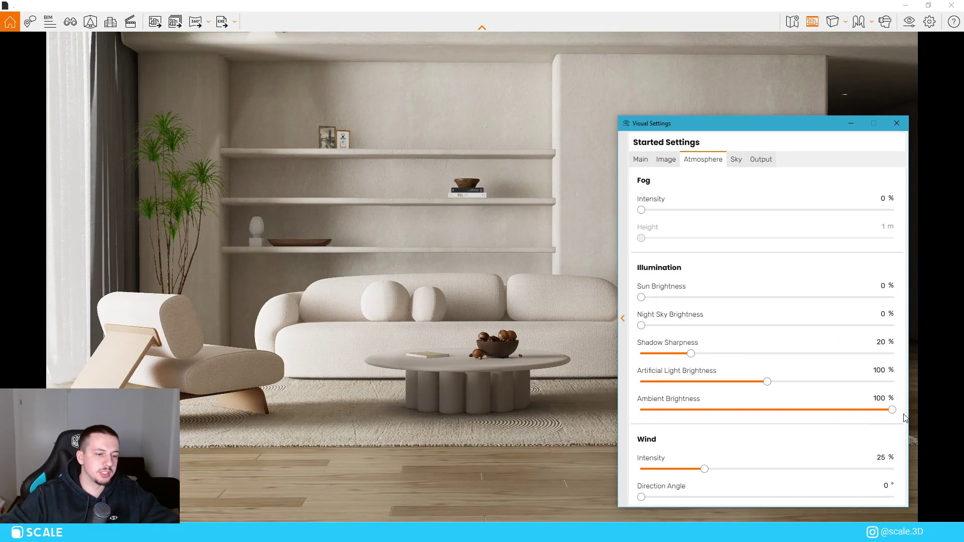
{"action": "left_click_drag", "start_coordinate": [904, 418], "coordinate": [765, 410]}
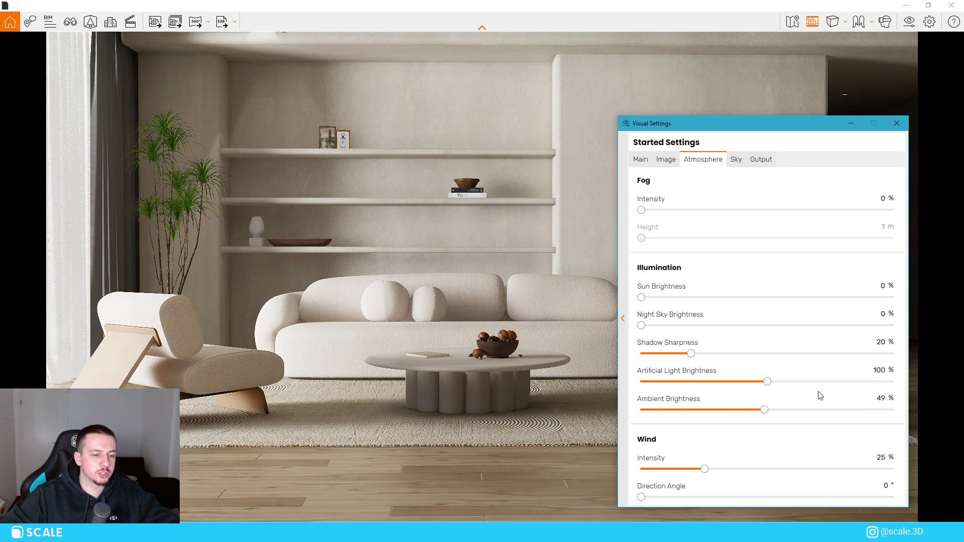
Remove the Midday.hdr skybox file from the sky settings and set the render output resolution to Ultra HD.
{"action": "left_click", "coordinate": [736, 159]}
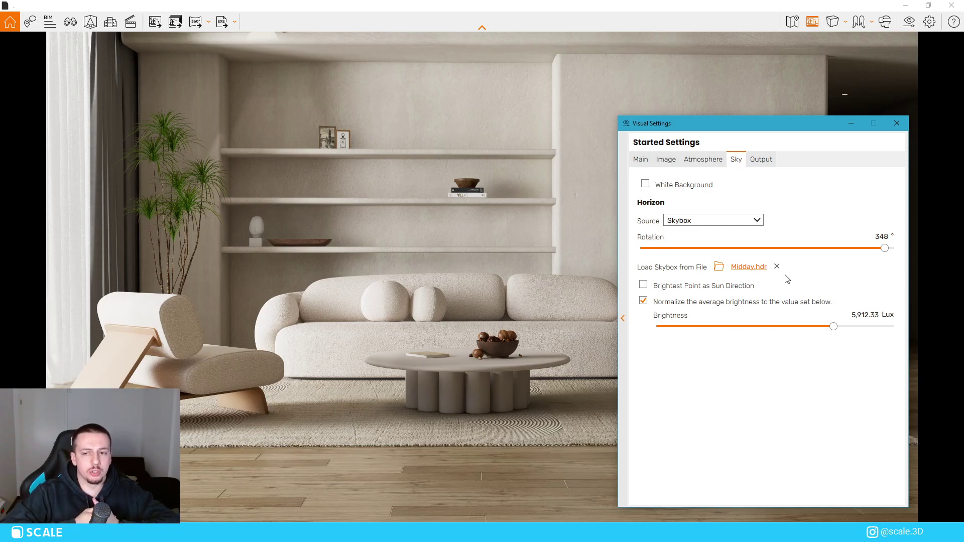
{"action": "left_click", "coordinate": [778, 266]}
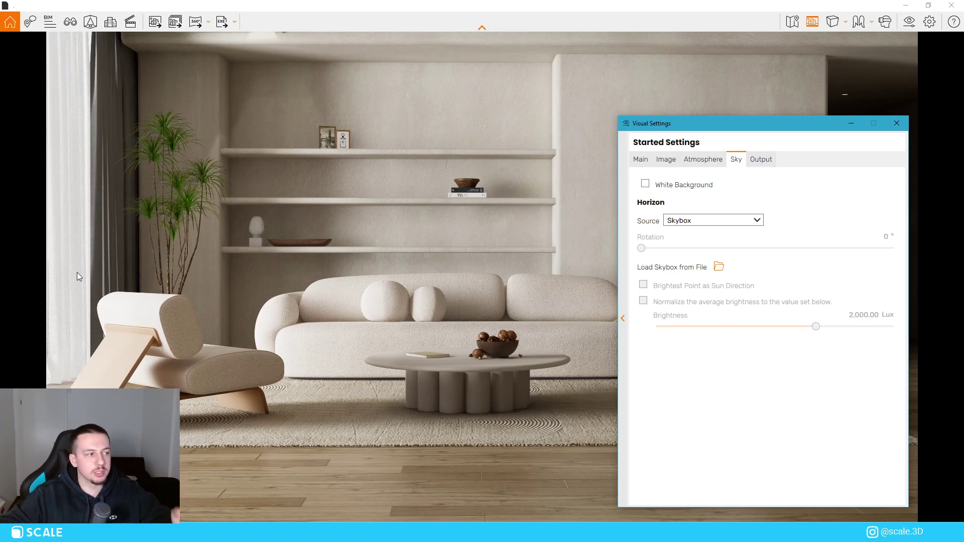
{"action": "left_click", "coordinate": [760, 159]}
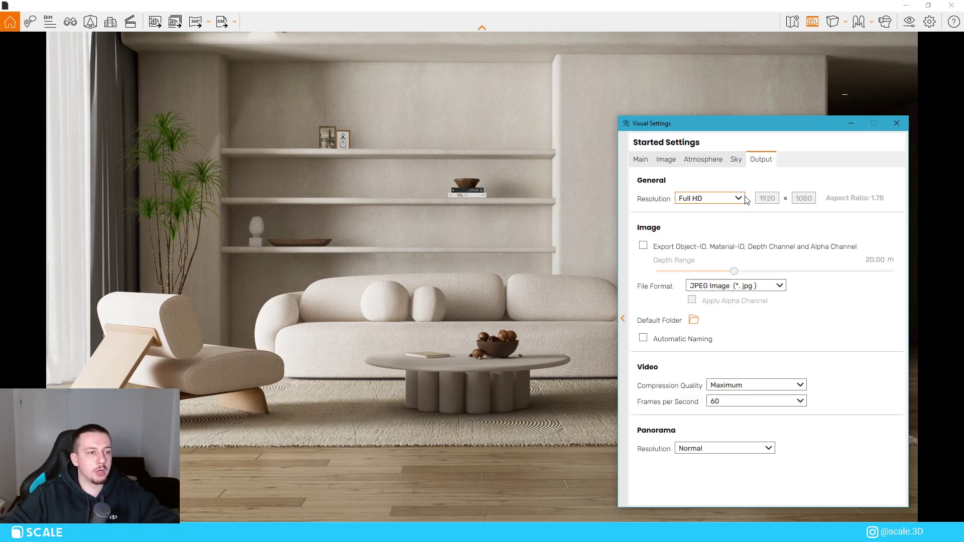
{"action": "left_click", "coordinate": [723, 204]}
{"action": "left_click", "coordinate": [715, 252]}
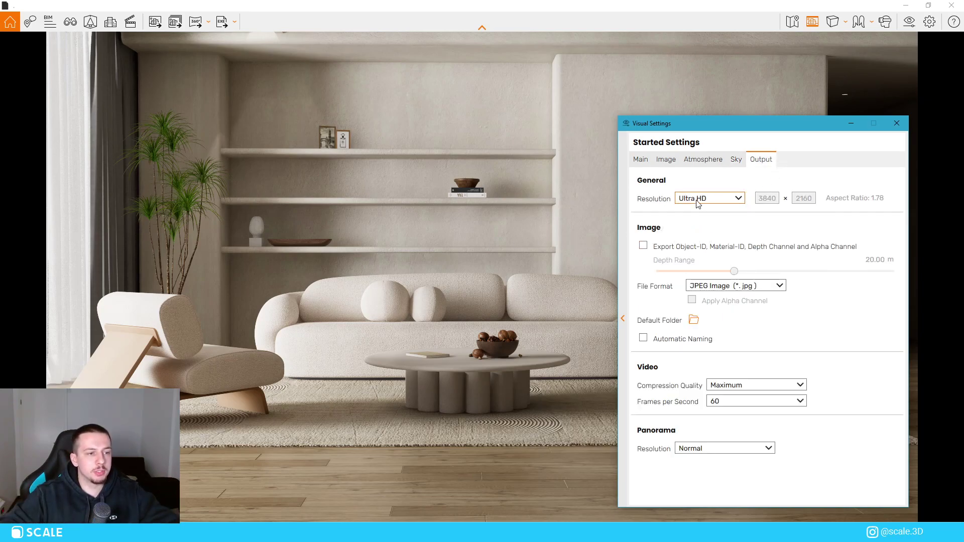